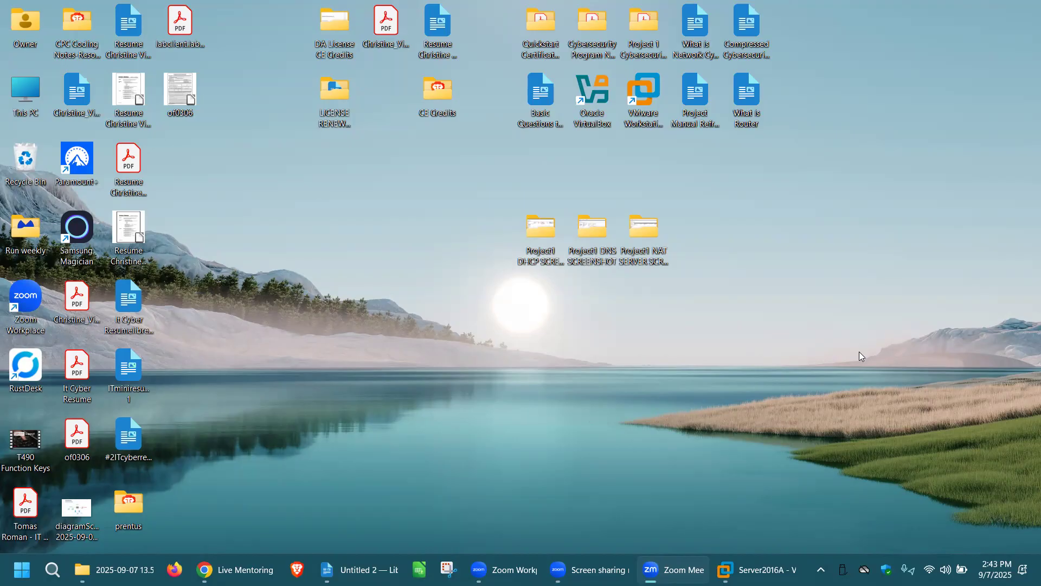
Switch to VMware Workstation and start adding a role to Server2016A using a role-based or feature-based installation
left_click(759, 570)
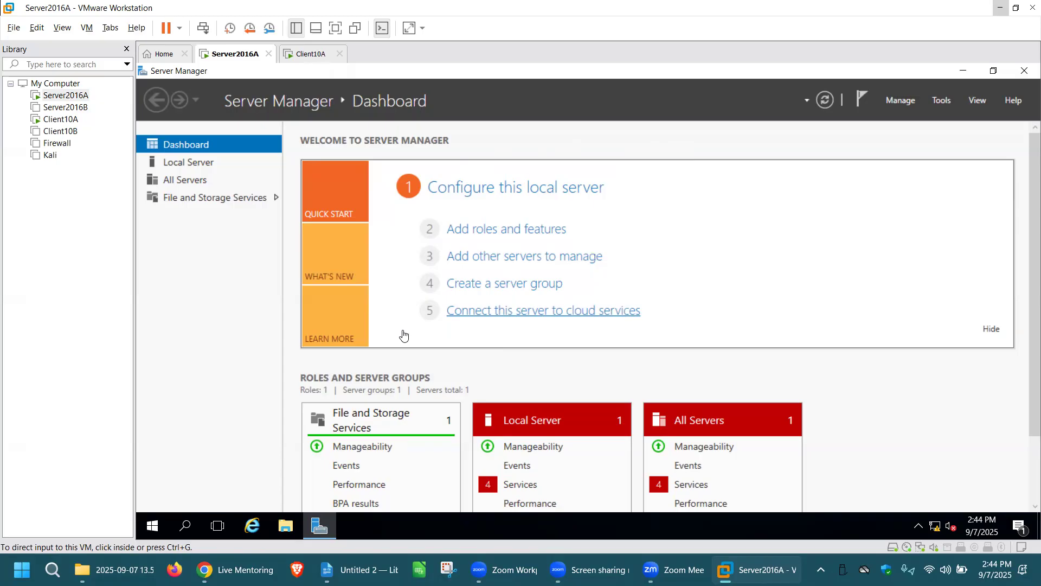
left_click(505, 234)
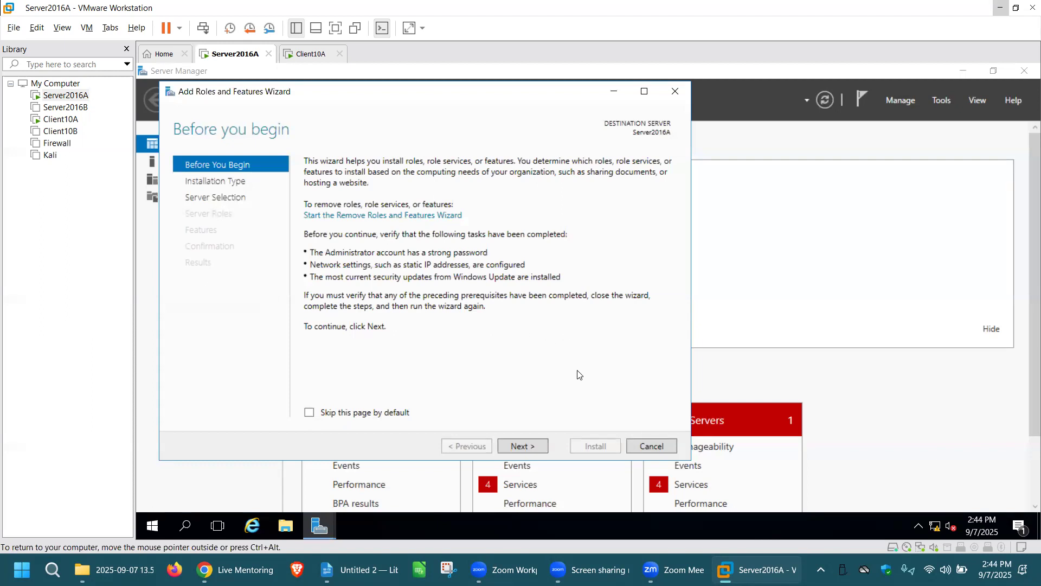
left_click(531, 446)
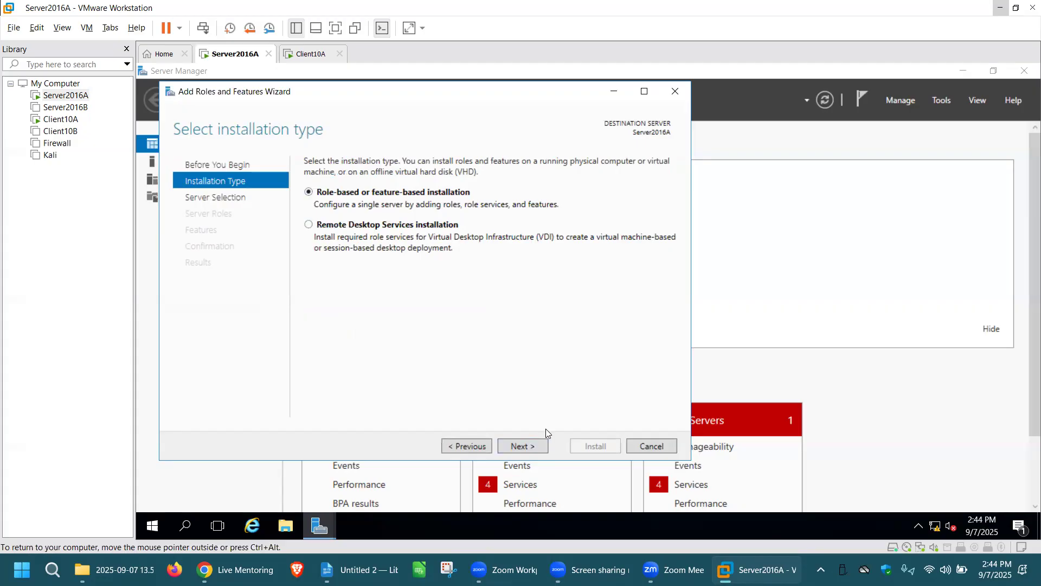
left_click(531, 447)
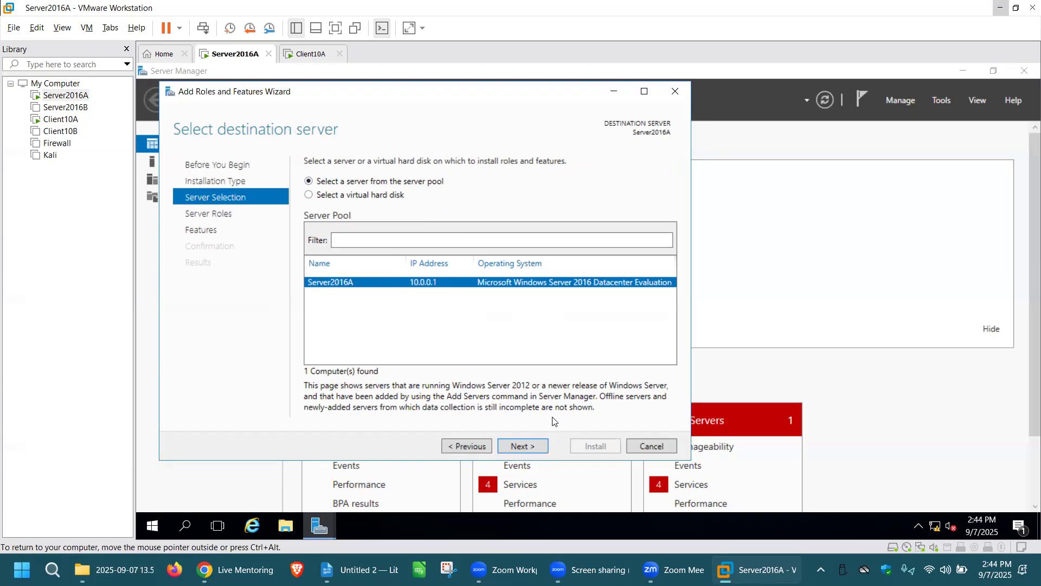
left_click(534, 446)
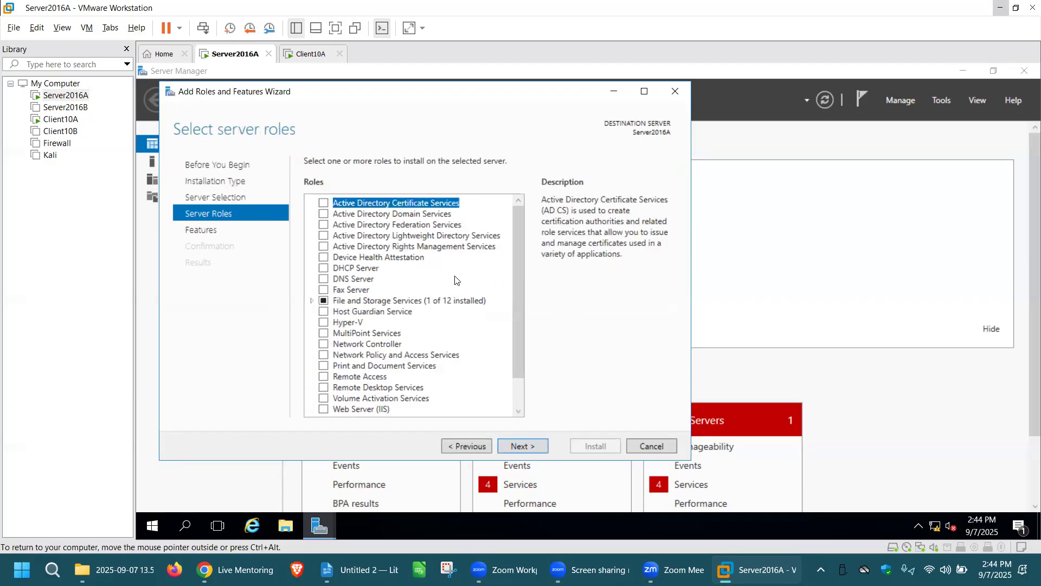
Select the DHCP Server role with its required management tools and install it without any extra features
left_click(324, 268)
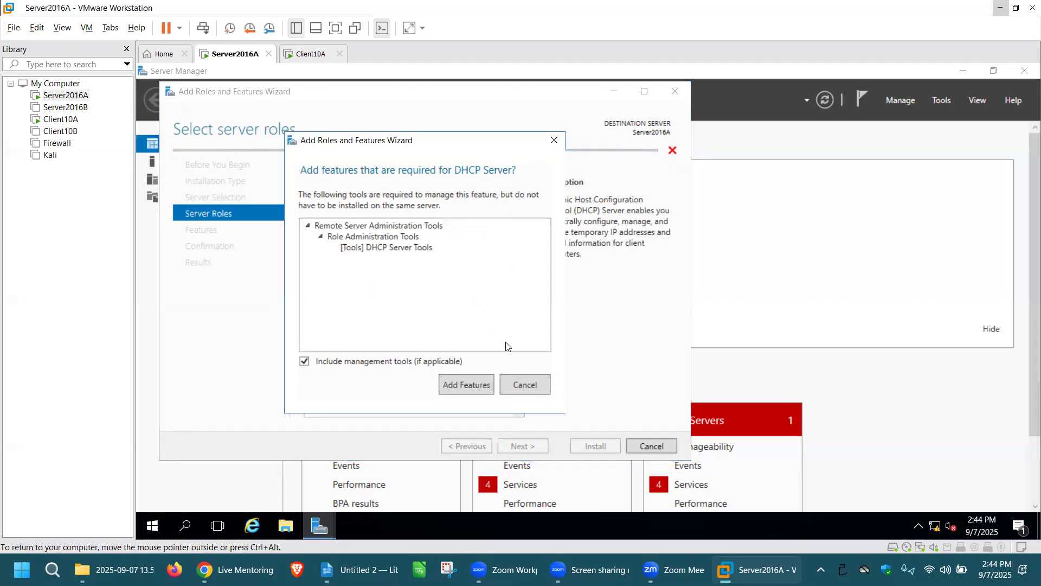
left_click(470, 385)
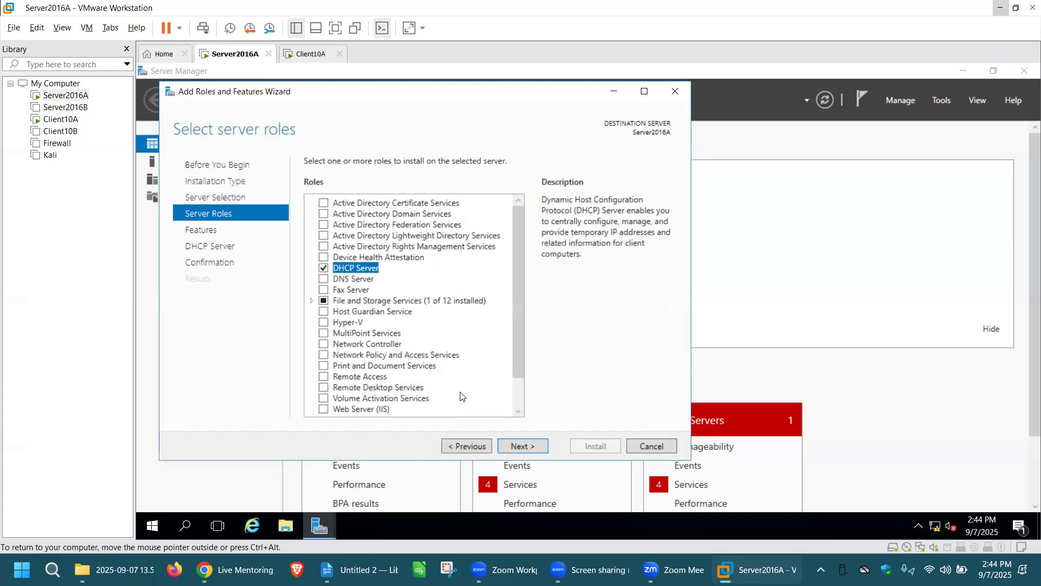
left_click(533, 447)
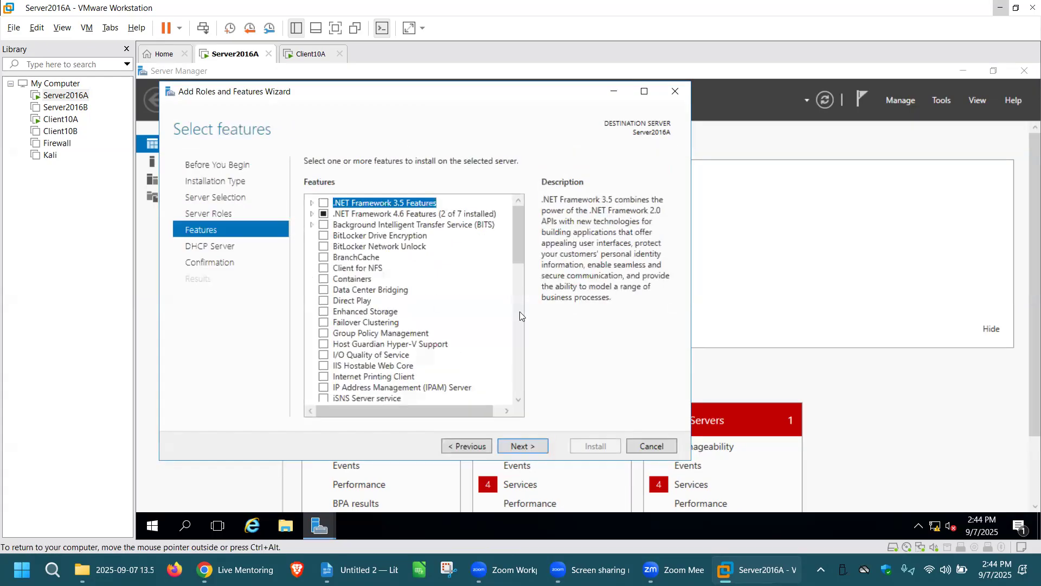
left_click(534, 446)
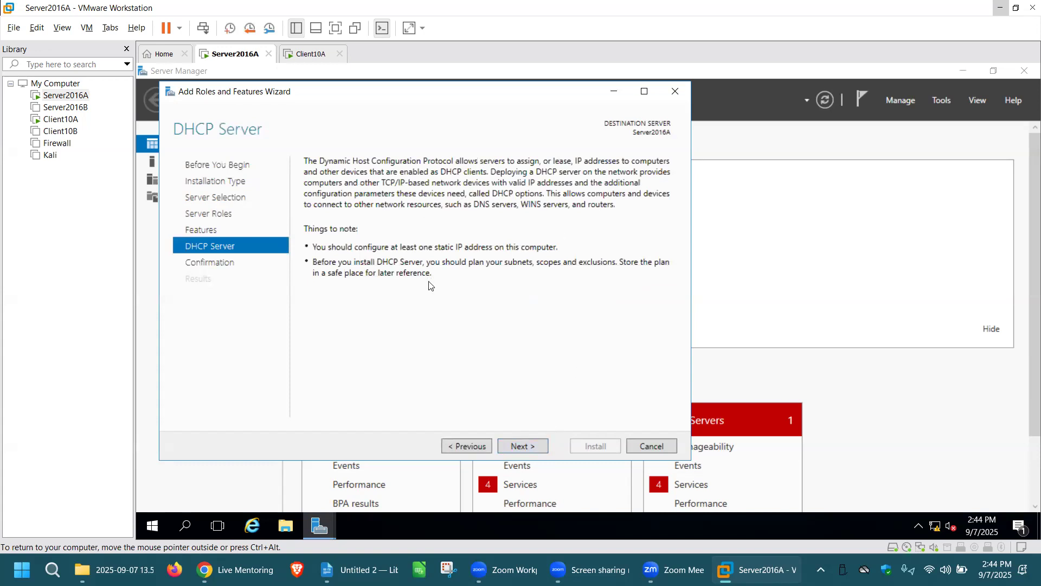
left_click(529, 447)
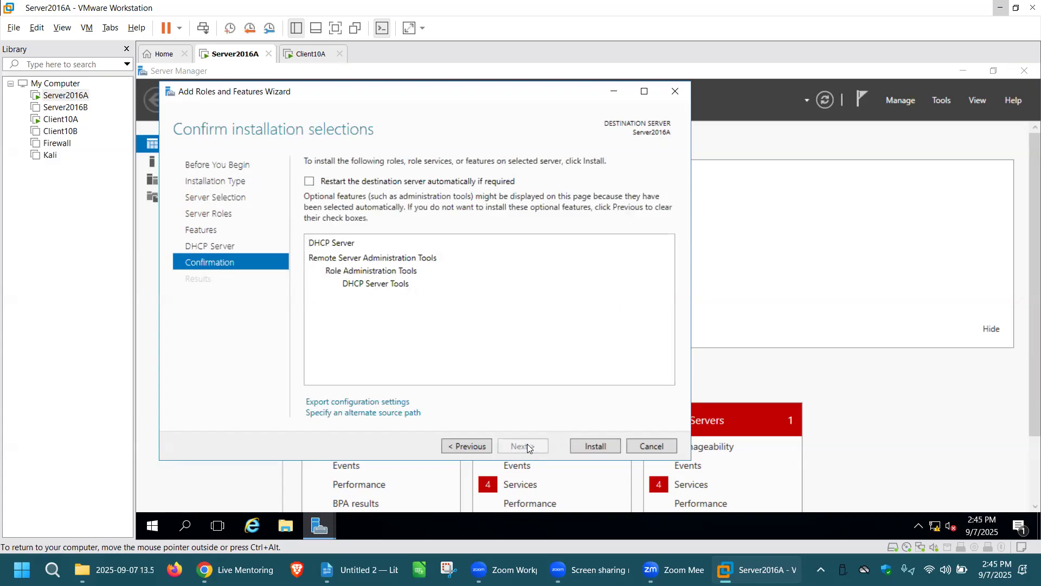
left_click(609, 447)
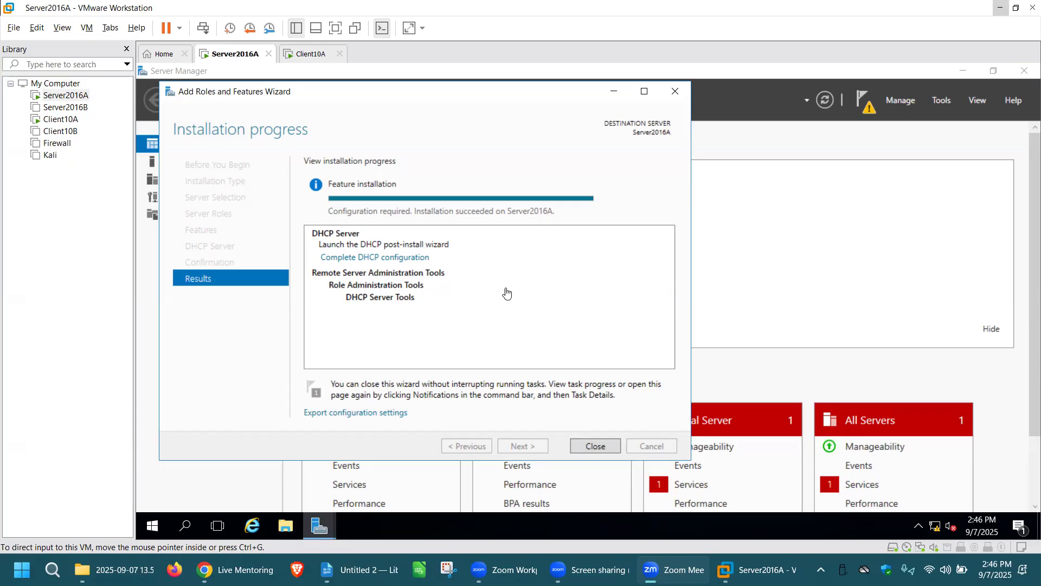
Complete the DHCP post-install configuration by committing the DHCP Administrators and DHCP Users security groups, and close both wizards
left_click(402, 259)
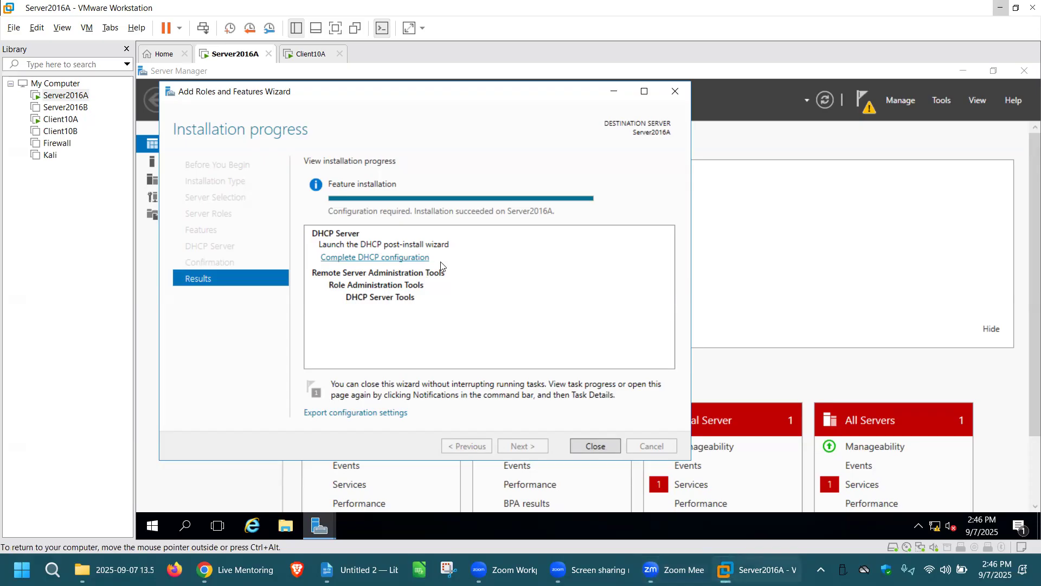
left_click(415, 260)
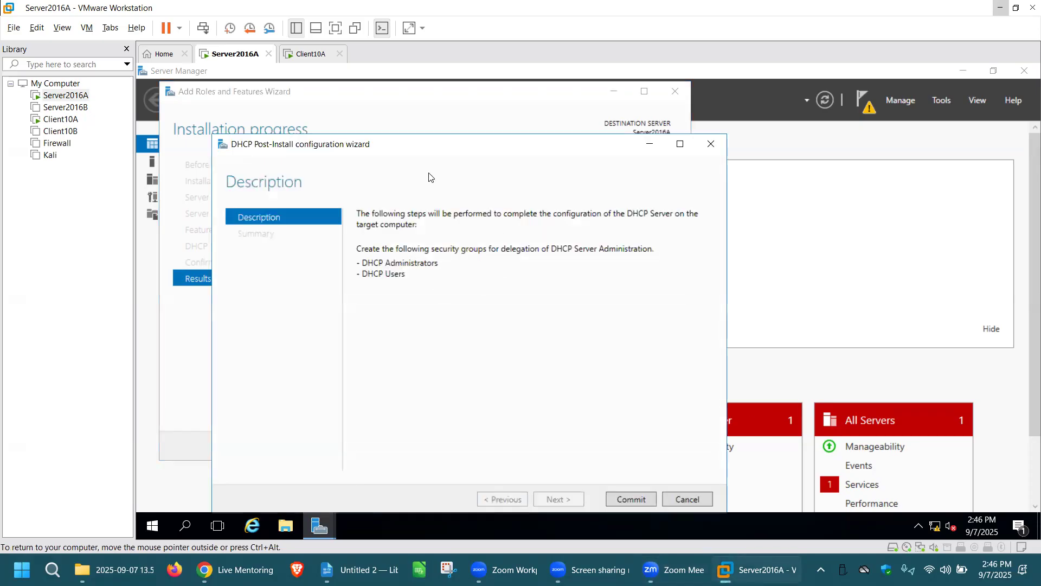
left_click_drag(416, 148, 405, 90)
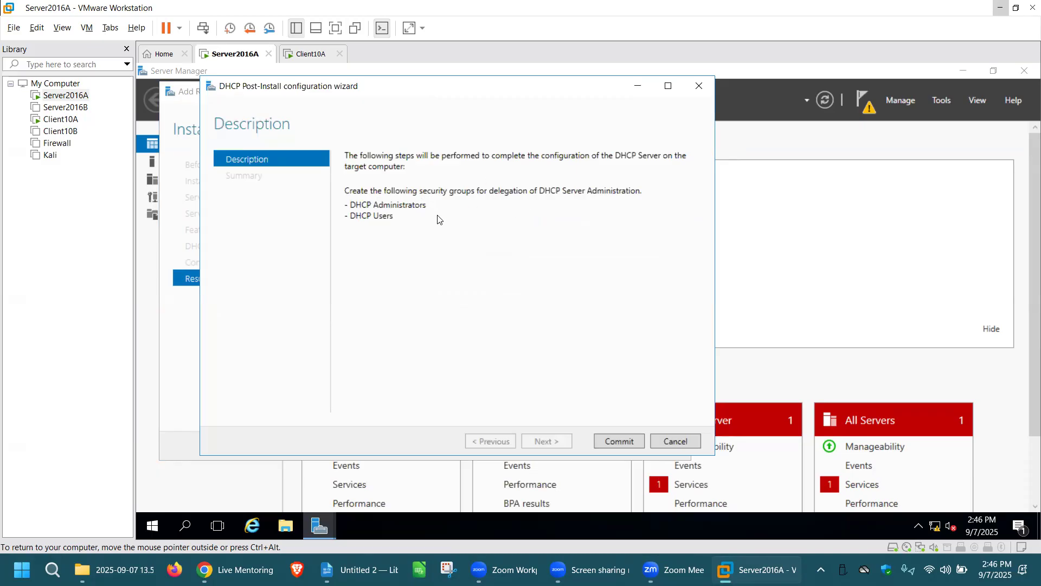
left_click(619, 440)
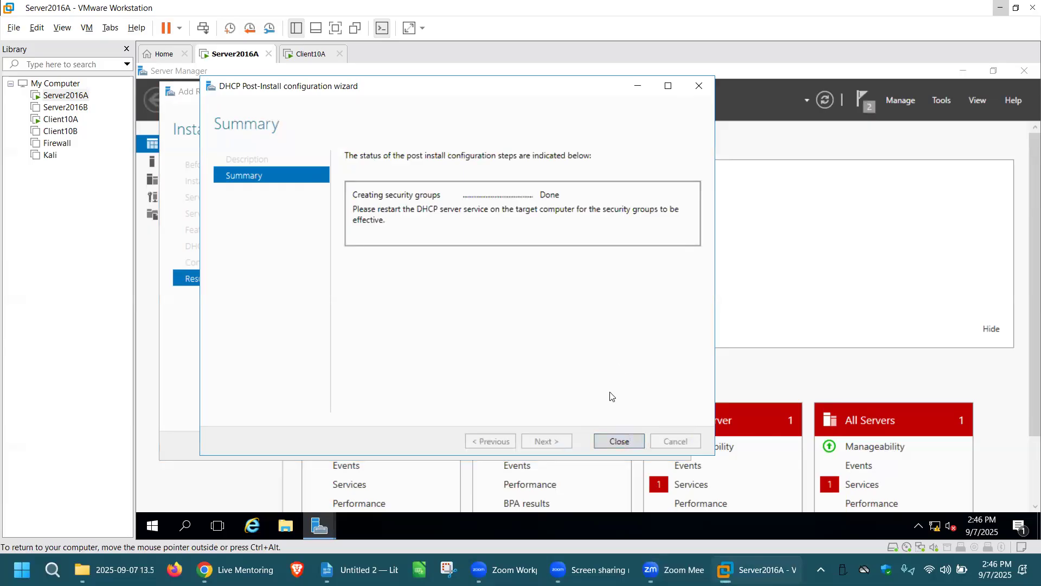
left_click(633, 441)
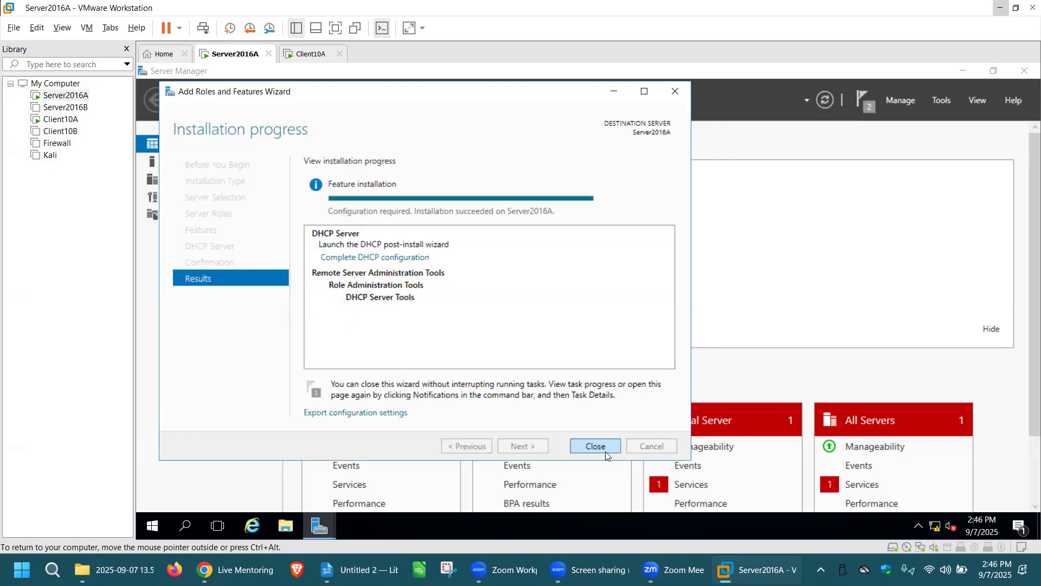
left_click(606, 448)
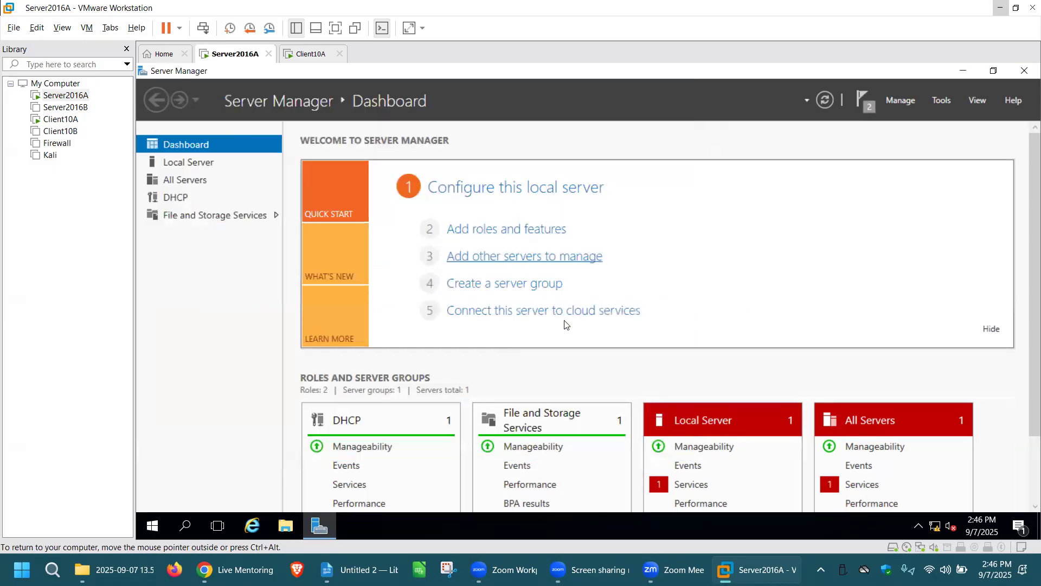
Refresh the Server Manager dashboard and dismiss the completed task notifications
left_click(826, 101)
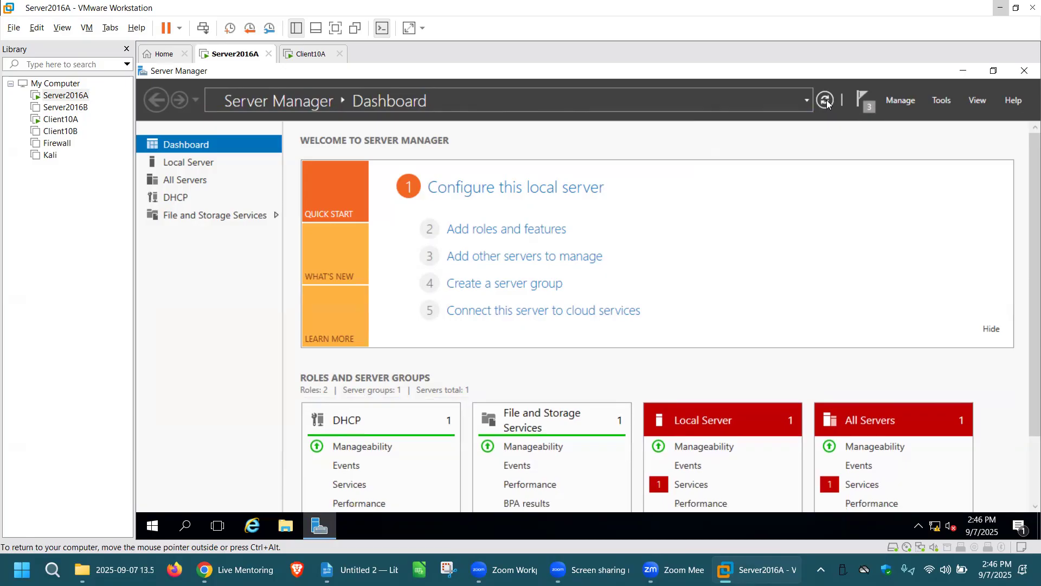
left_click(826, 100)
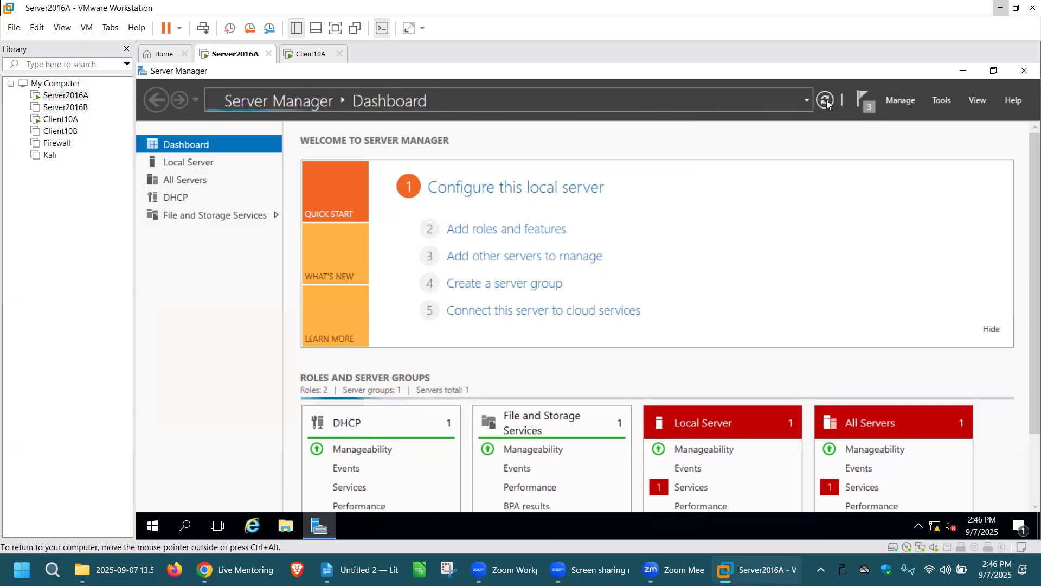
left_click(871, 108)
left_click(867, 130)
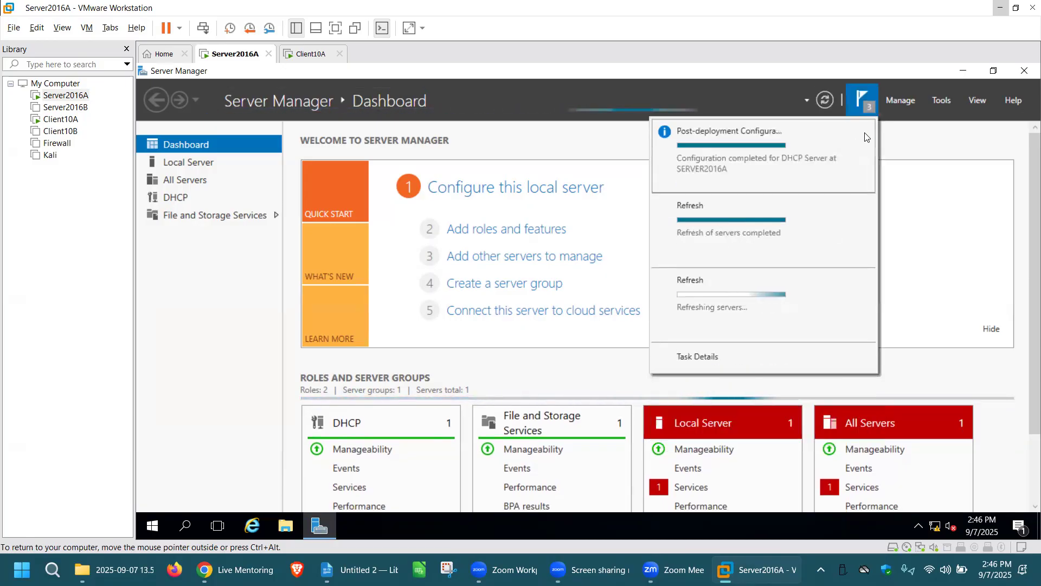
left_click(866, 133)
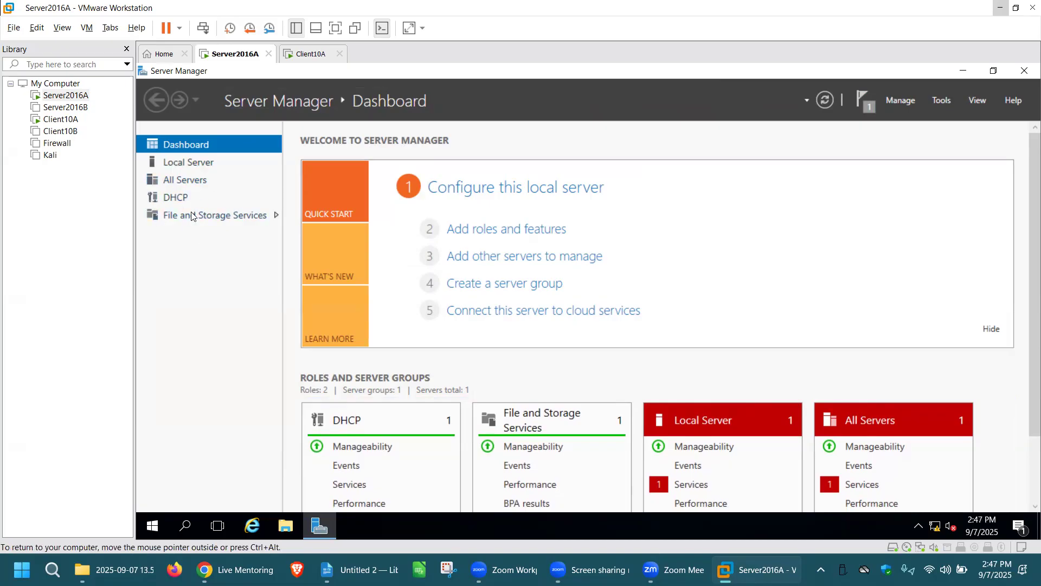
left_click(825, 101)
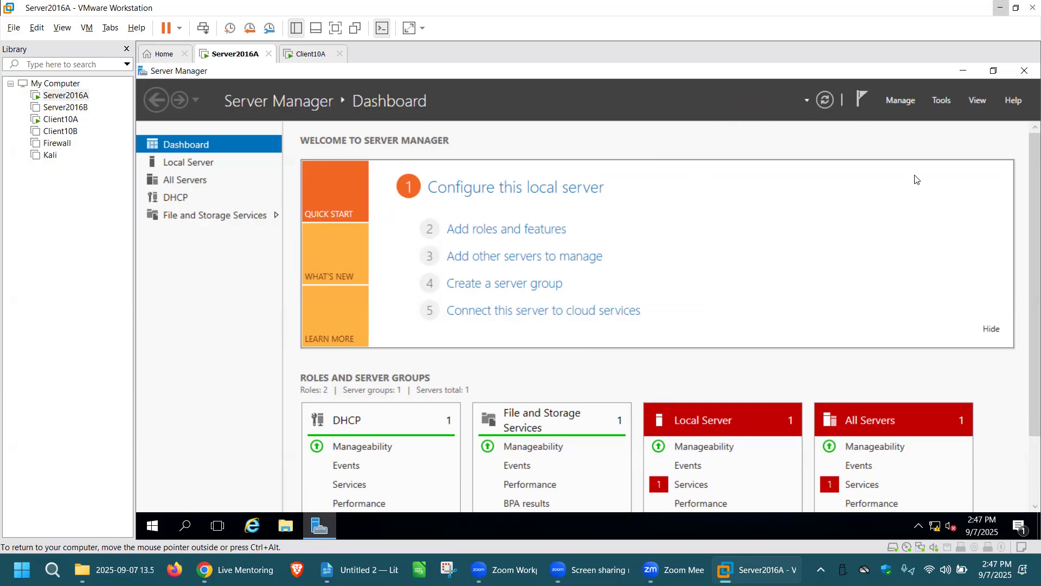
Open the DHCP management console, enlarge its window and widen the console tree
left_click(942, 101)
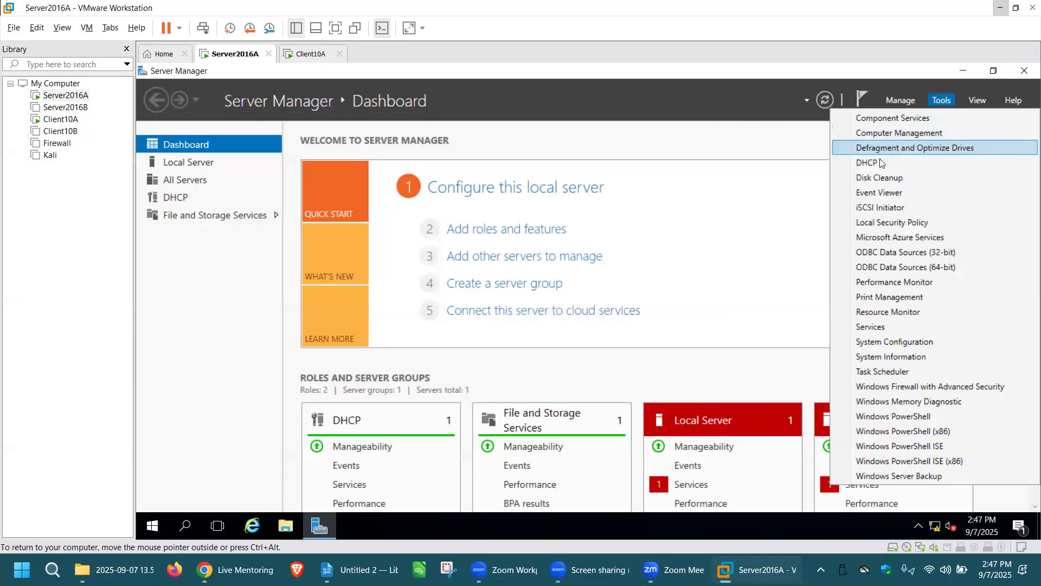
left_click(866, 164)
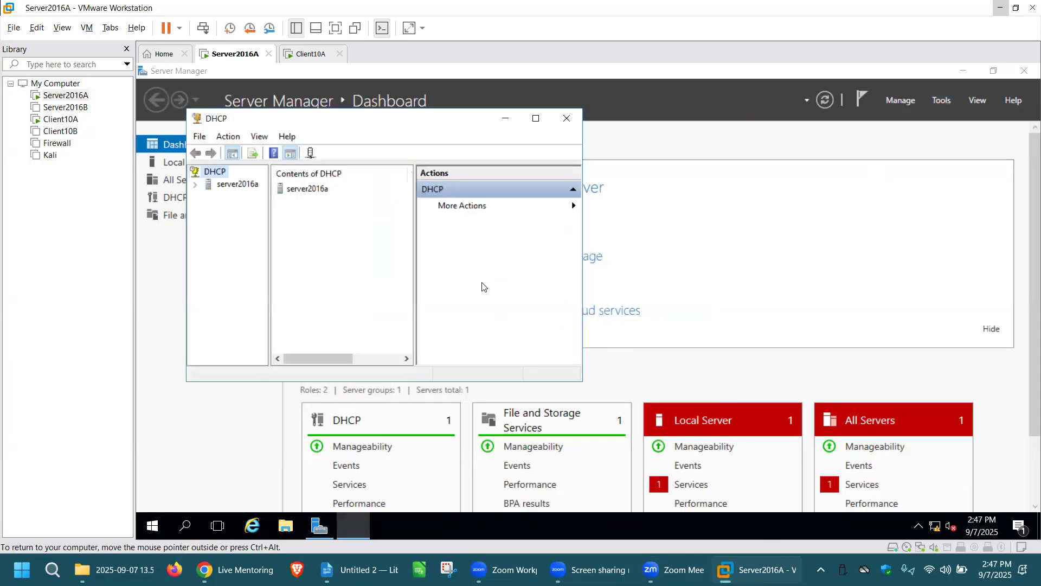
left_click_drag(332, 121, 311, 108)
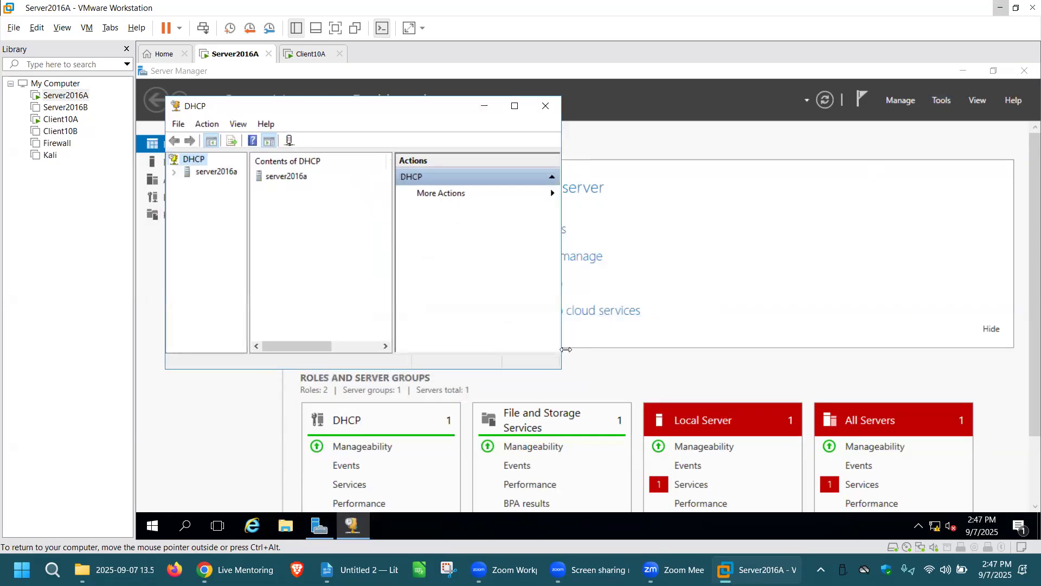
left_click_drag(560, 370, 930, 462)
left_click_drag(992, 456, 993, 457)
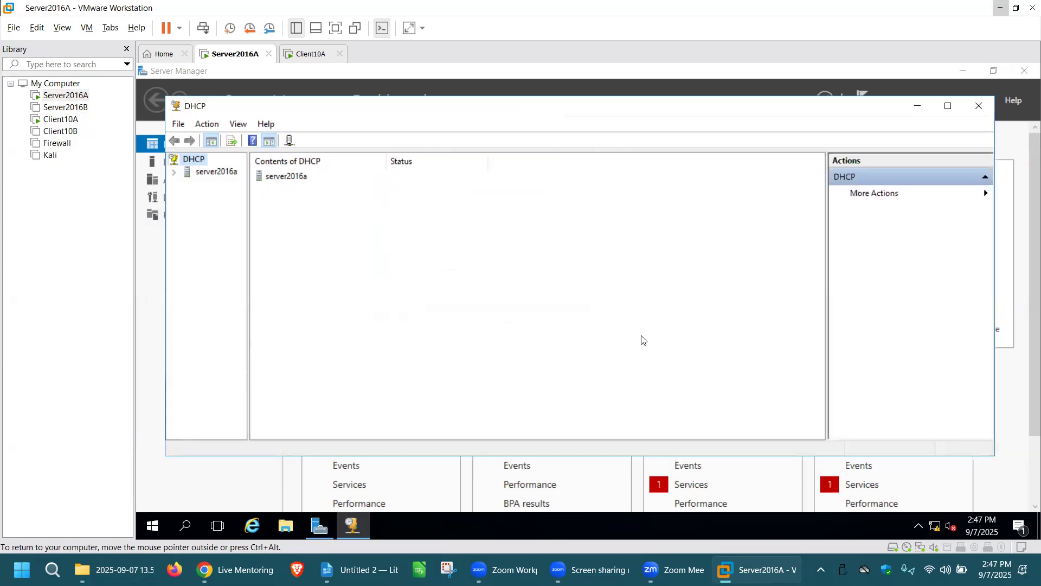
left_click_drag(248, 262, 335, 274)
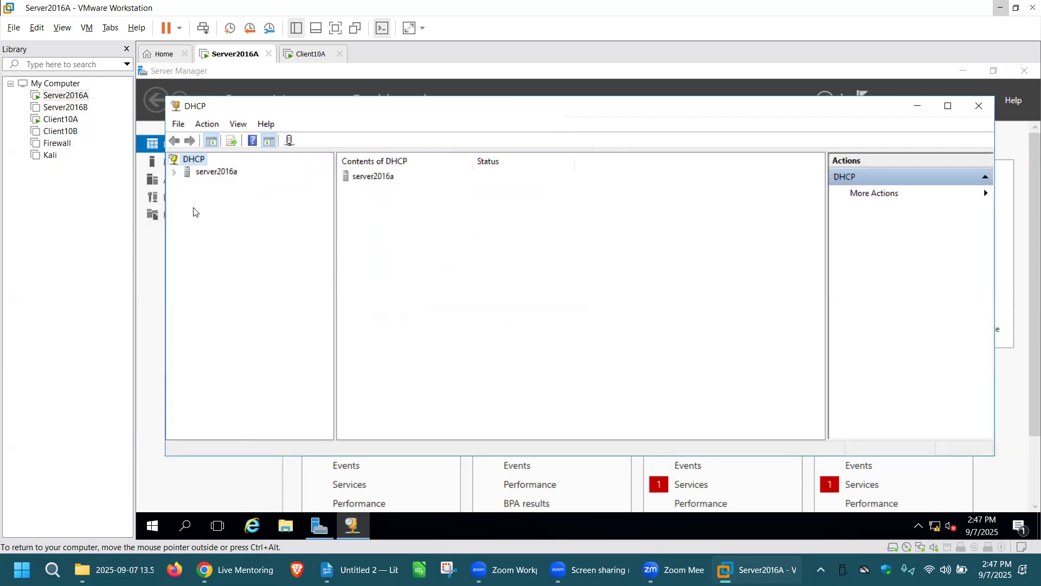
Start creating a new scope for IPv4 under server2016a and proceed to its naming page
left_click(174, 172)
left_click(187, 184)
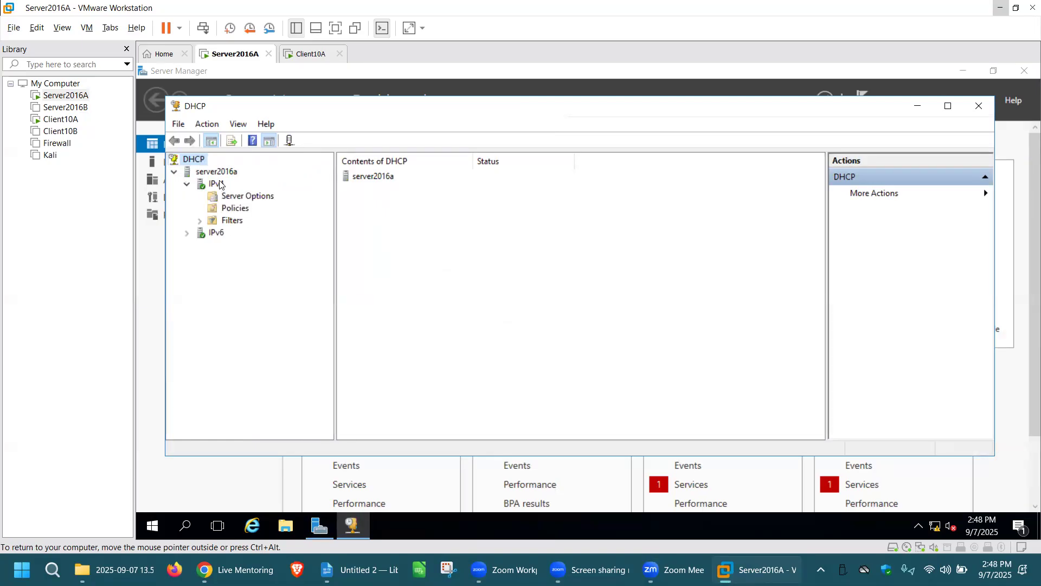
right_click(220, 184)
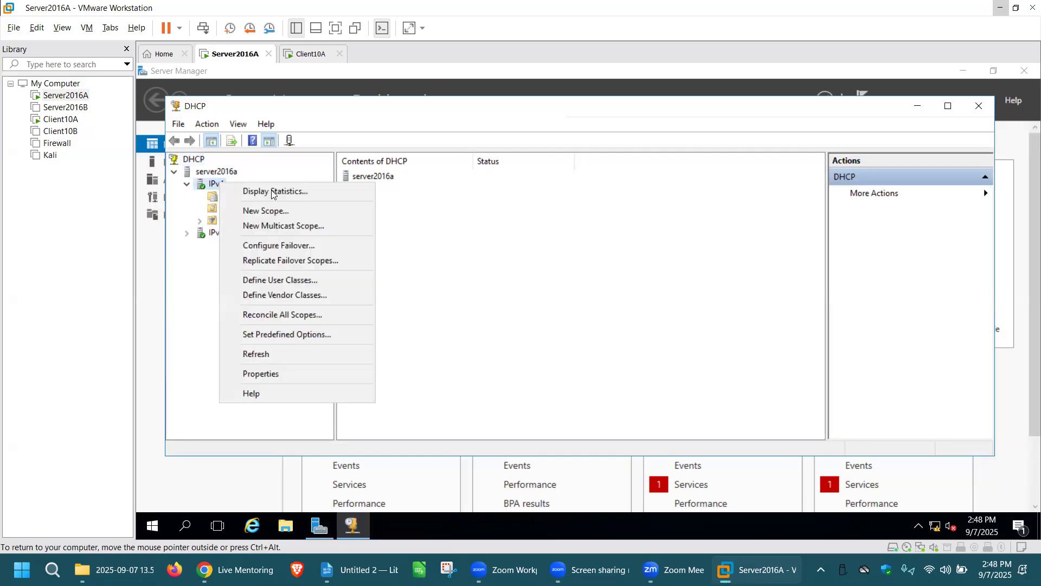
left_click(292, 211)
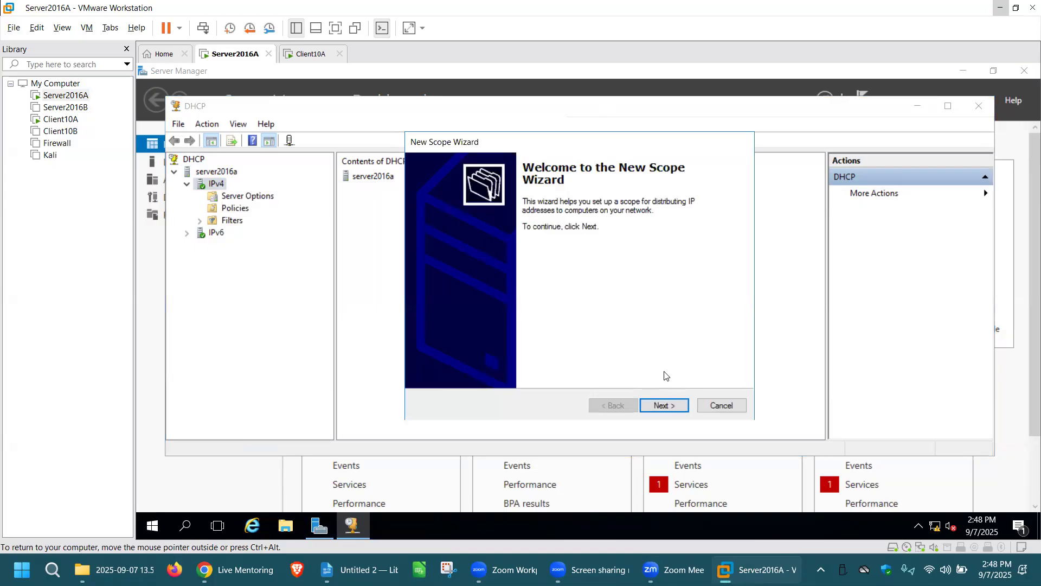
left_click(667, 408)
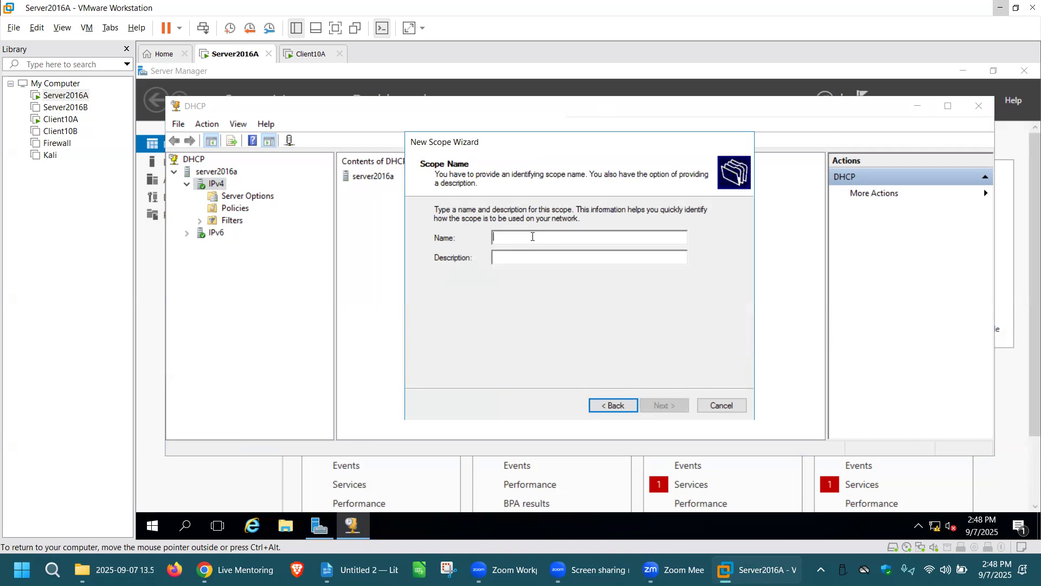
Name the scope "Scope for project 1 demonstration testing" with the description "This is my testing scope for project 1."
type("Scope ")
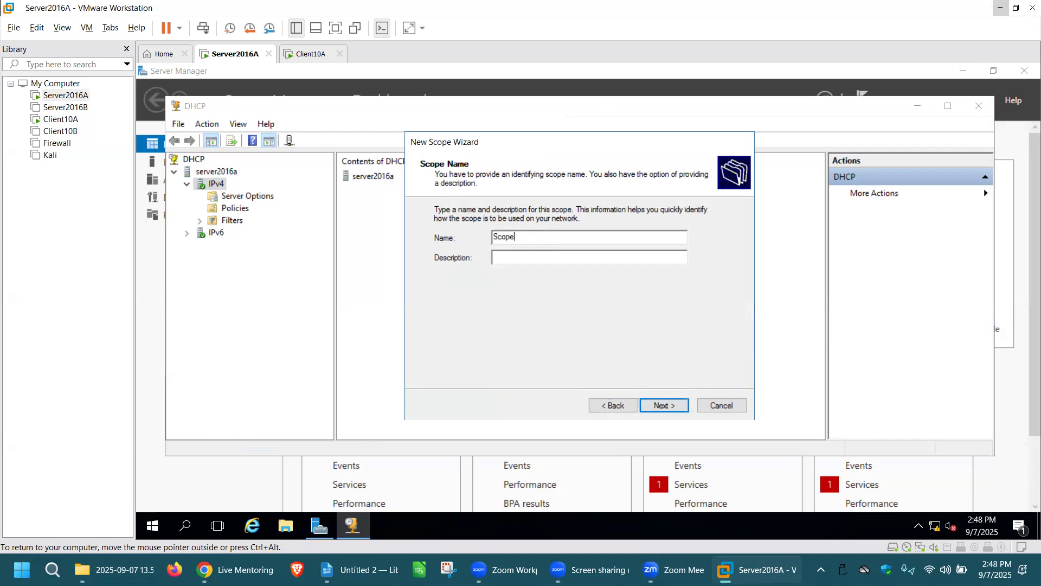
type("for project 1 demonstration testing")
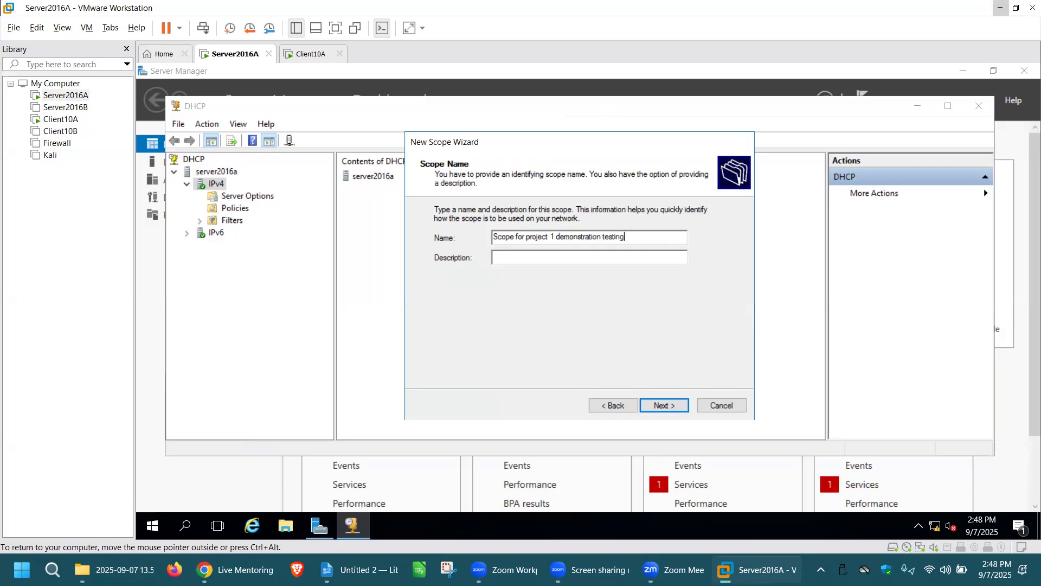
left_click(535, 258)
type("This is my testing scope for project 1.")
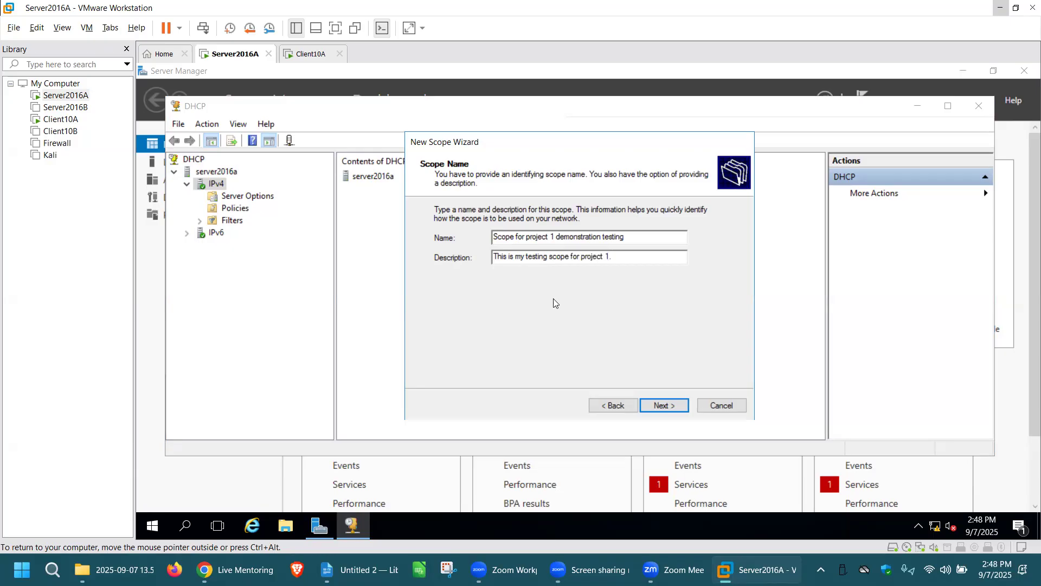
left_click(669, 406)
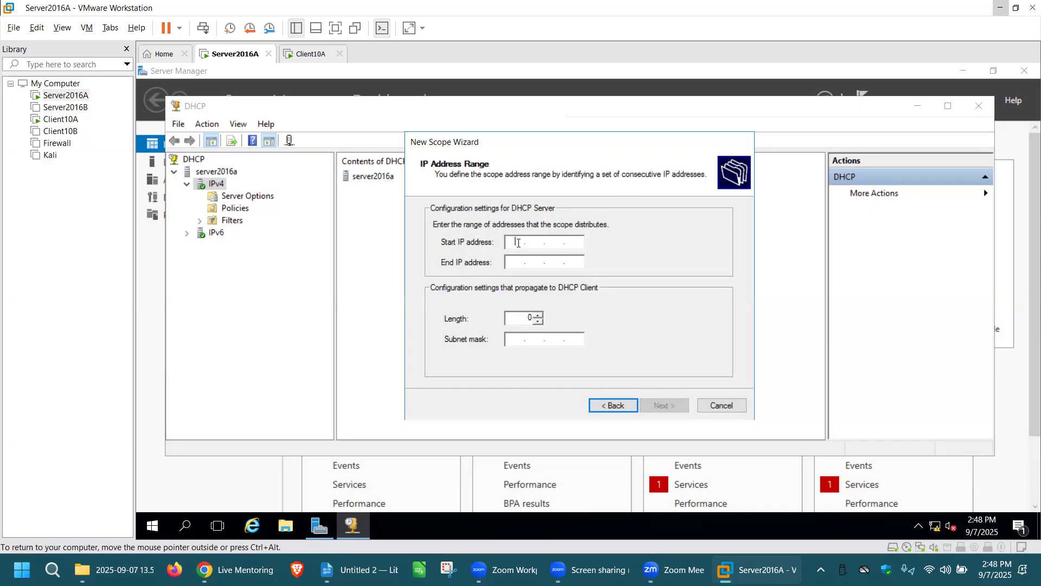
Set the scope's address range from 10.0.0.50 to 10.0.0.150 and proceed to the exclusions page
type("10.0.0.50")
key("Tab")
type("10.0.0.")
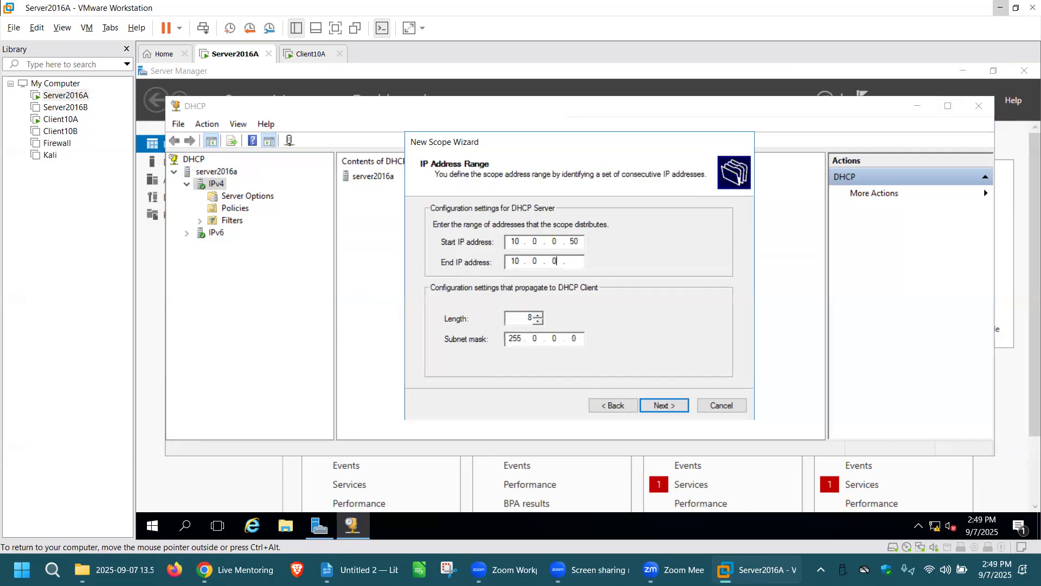
type("150")
left_click(660, 407)
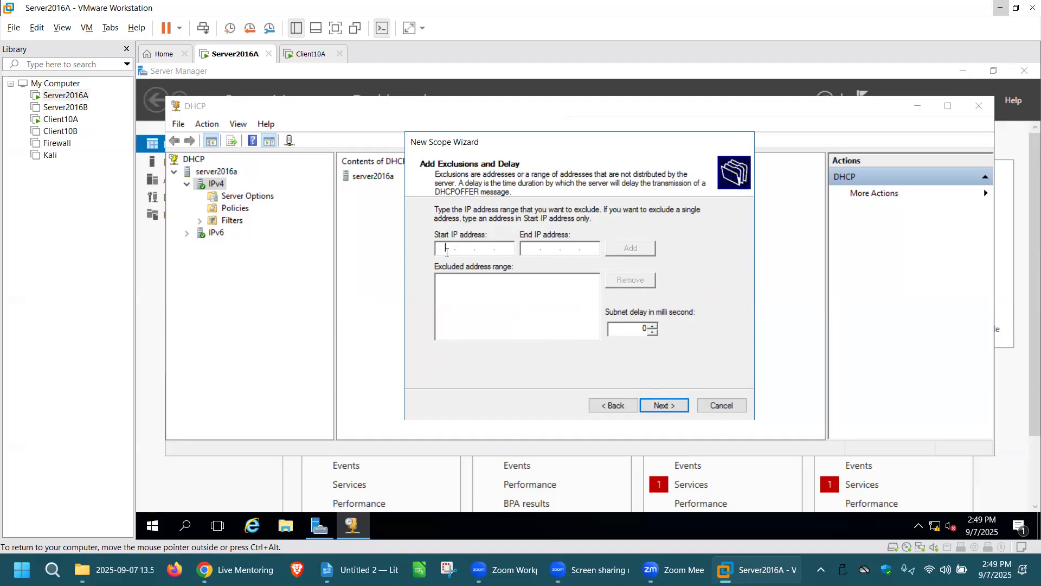
Exclude the addresses 10.0.0.50 to 10.0.0.55 from distribution and proceed to the lease duration page
type("10")
type("0.0")
type("50")
type("10.0")
type("0")
type(".0")
type("55")
left_click(630, 248)
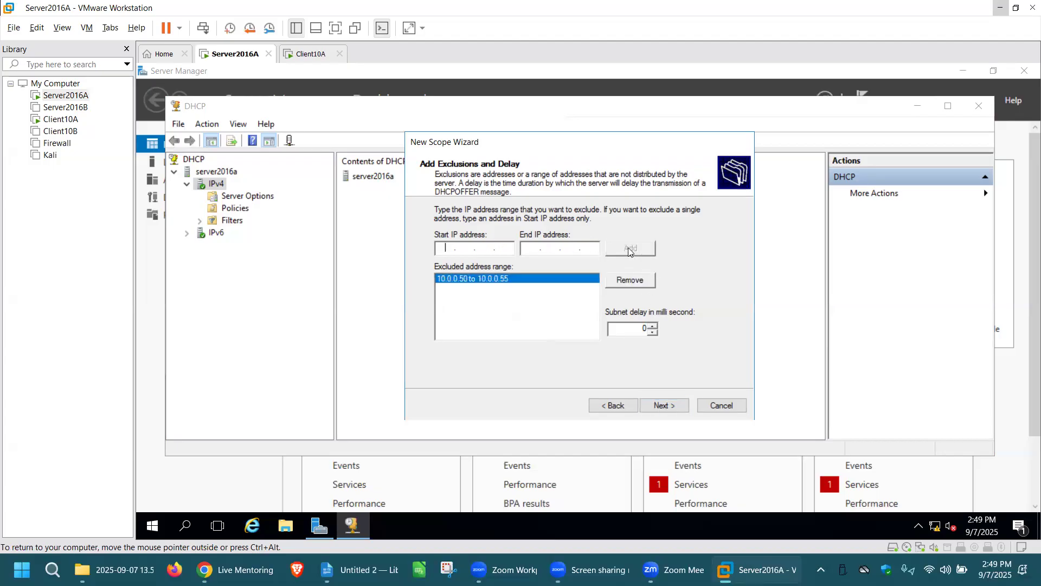
left_click(673, 405)
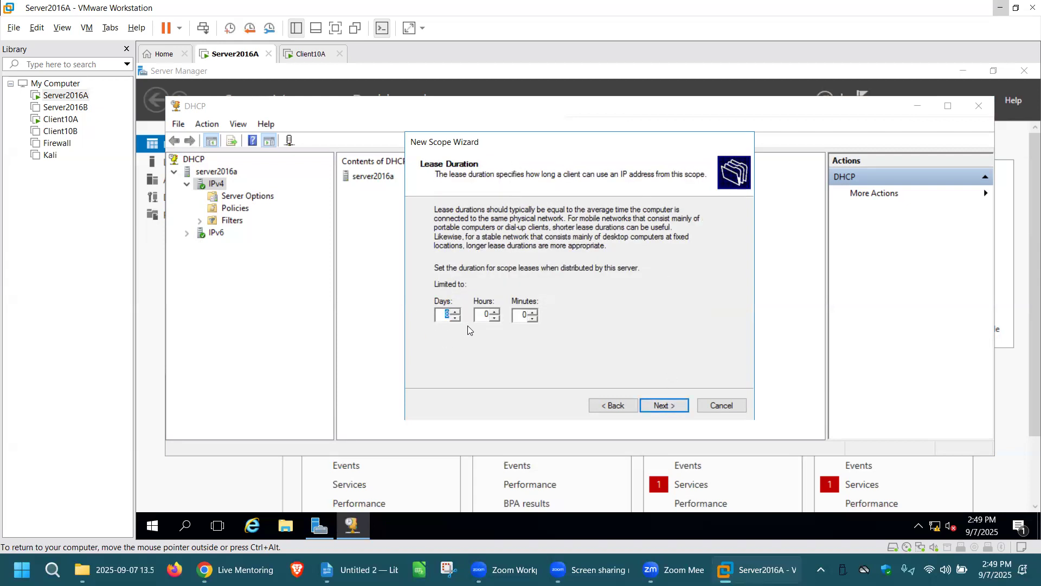
Accept the default lease duration, choose to configure the DHCP options now, and add 10.1.1.1 as the default gateway
left_click(673, 406)
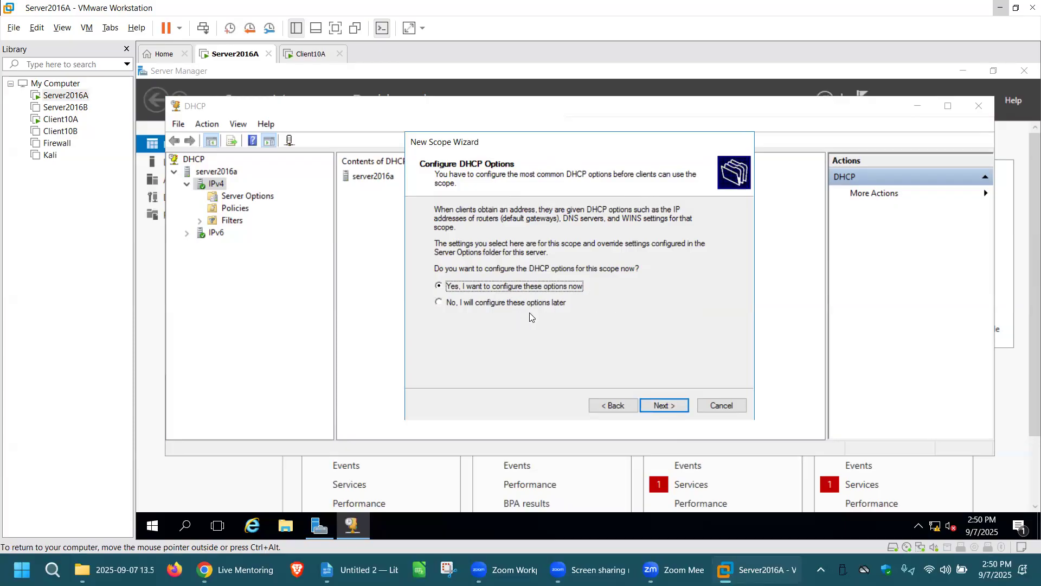
left_click(667, 406)
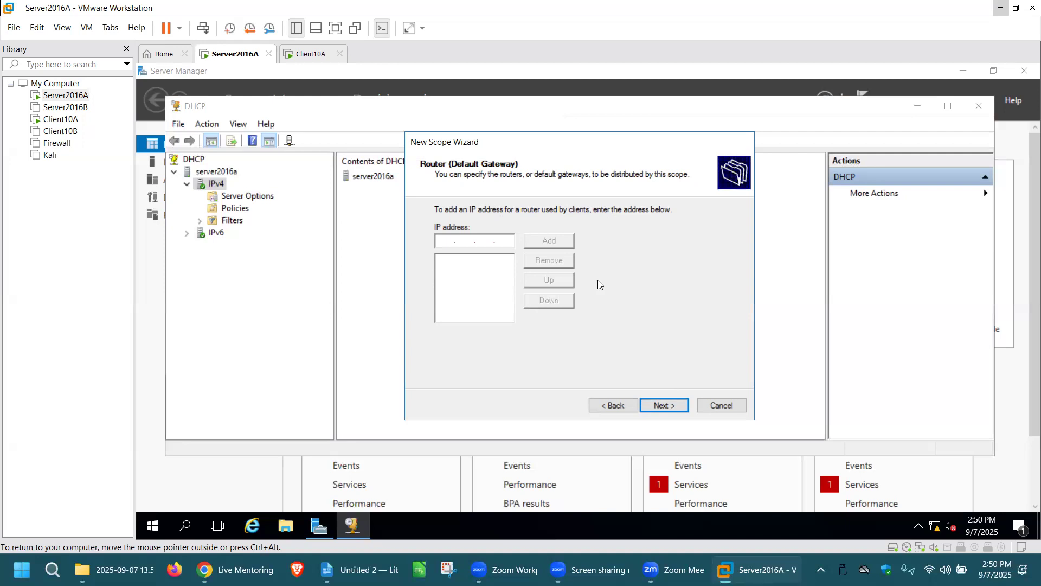
type("10.1.1.1")
left_click(559, 239)
left_click(673, 406)
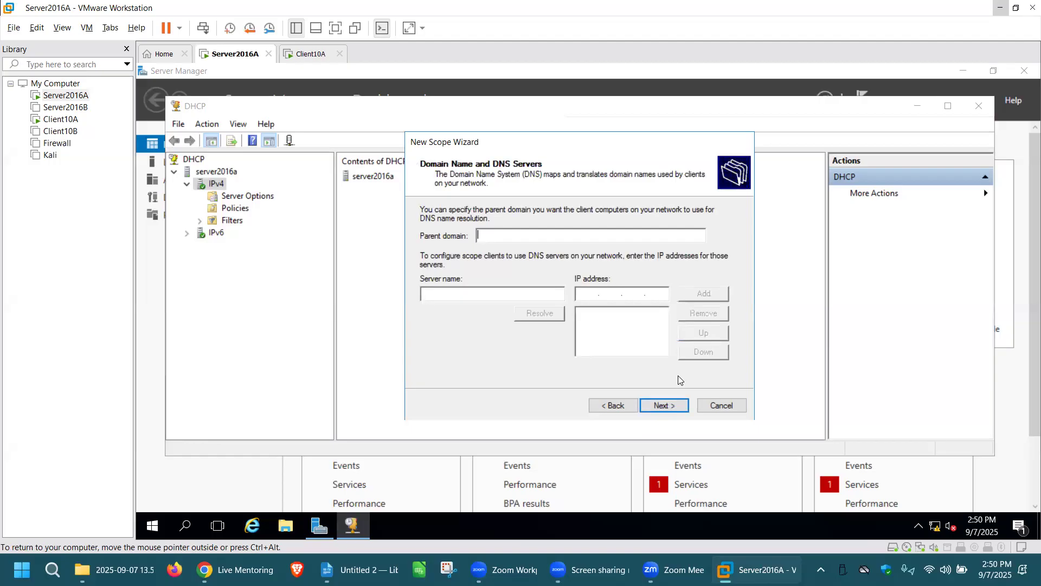
Leave the DNS and WINS settings empty, activate the scope now and finish the wizard
left_click(675, 407)
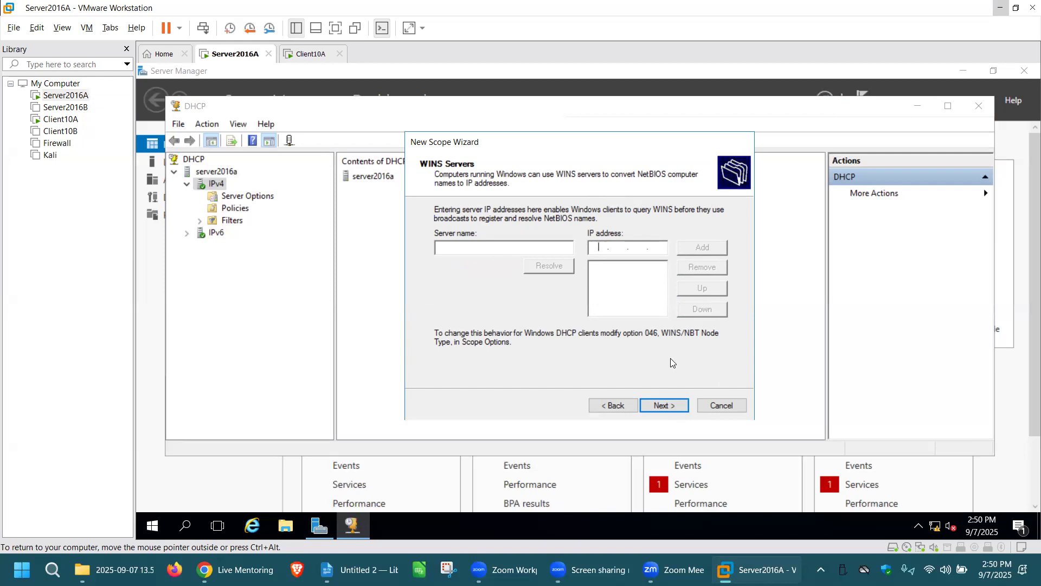
left_click(670, 407)
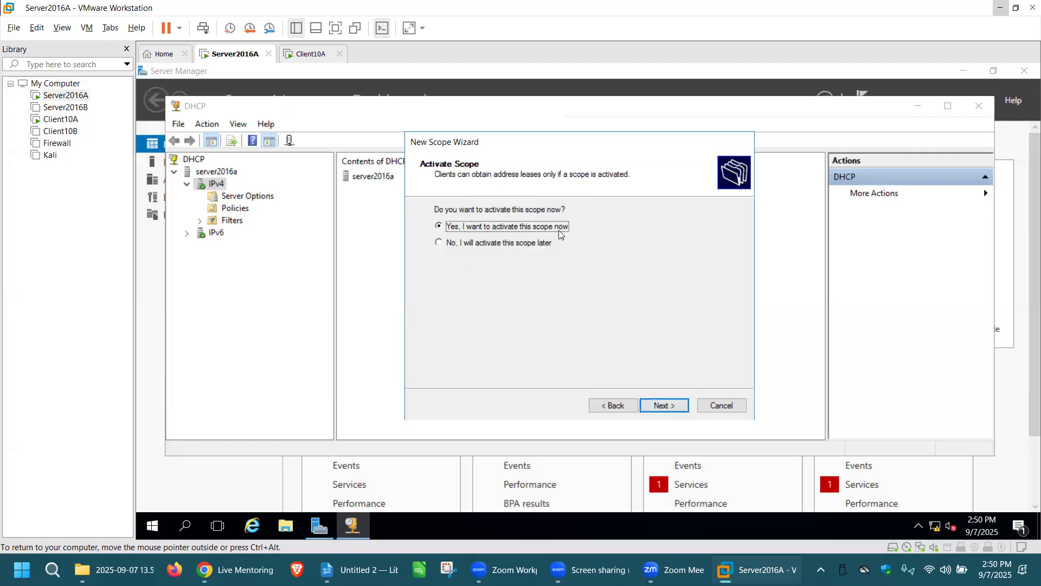
left_click(665, 405)
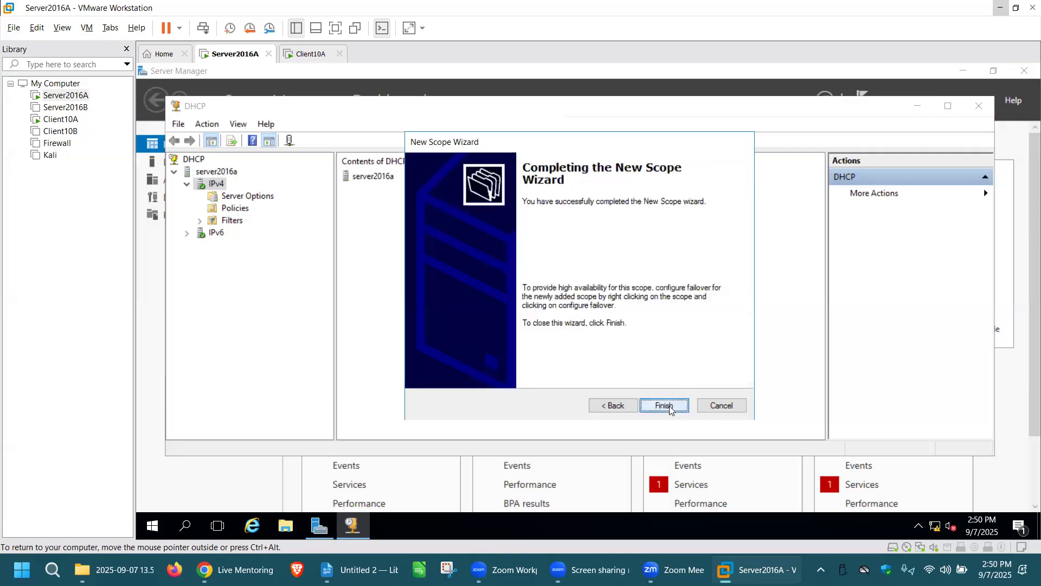
left_click(669, 406)
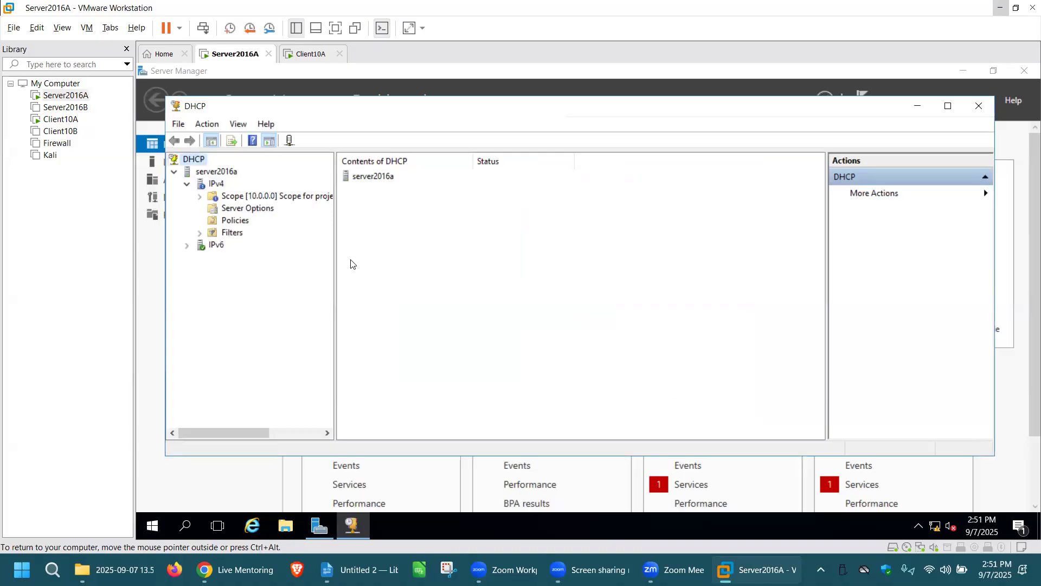
Widen the console tree, expand the new scope and examine its address pool, address leases and reservations
left_click_drag(335, 262, 444, 272)
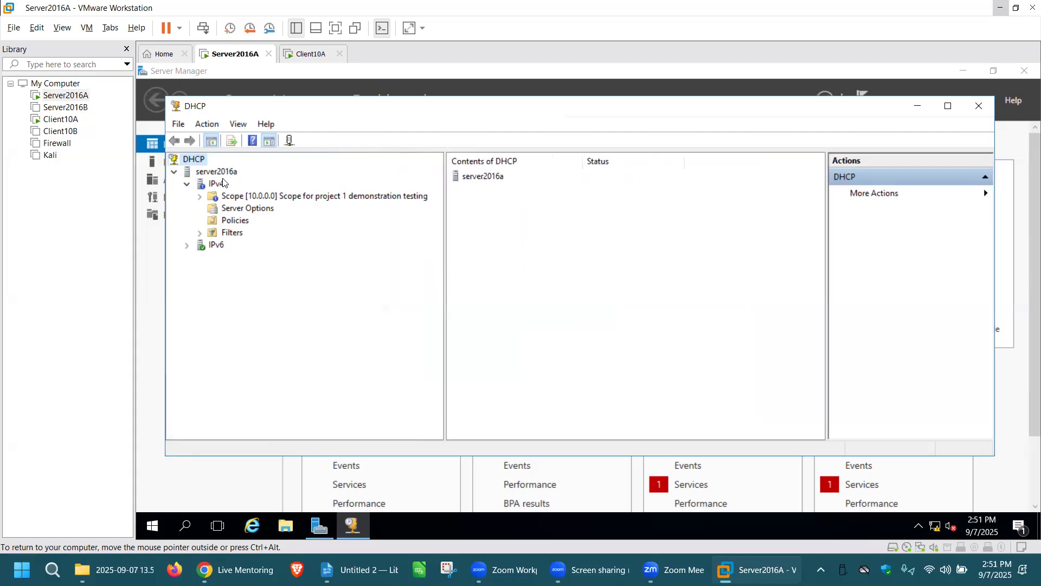
double_click(297, 197)
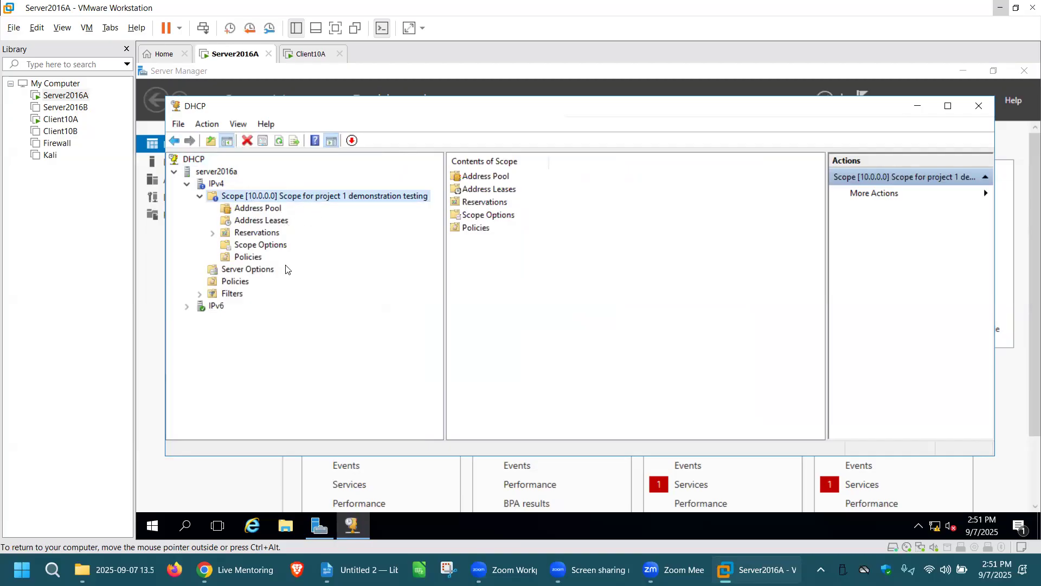
left_click(273, 208)
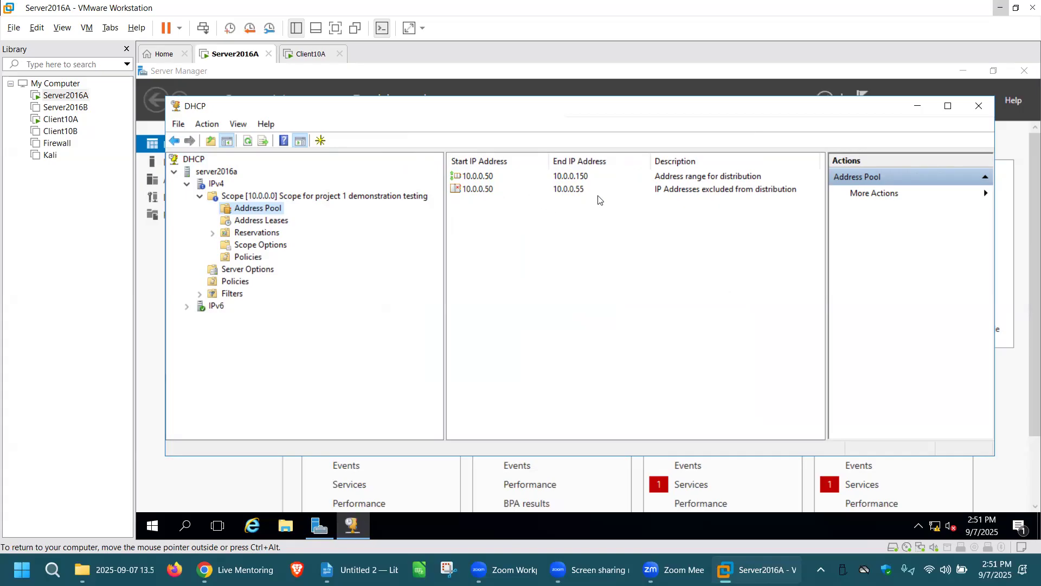
left_click(283, 222)
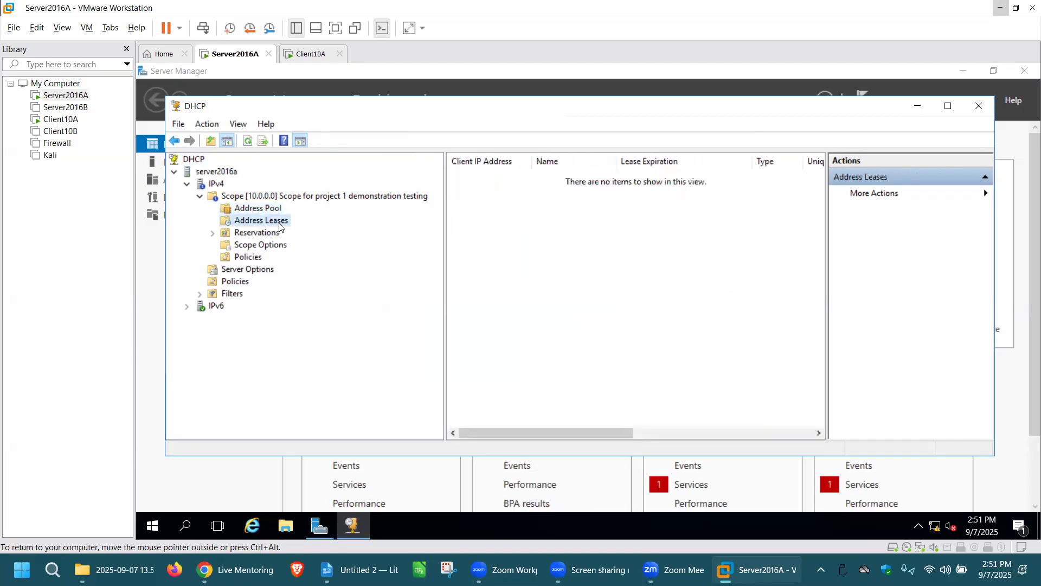
left_click(249, 142)
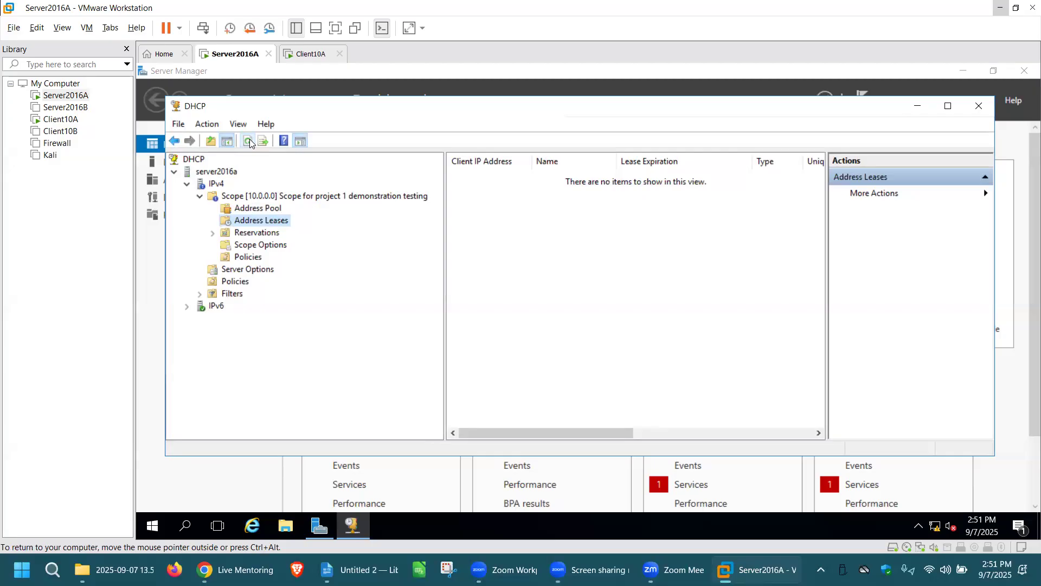
left_click(268, 236)
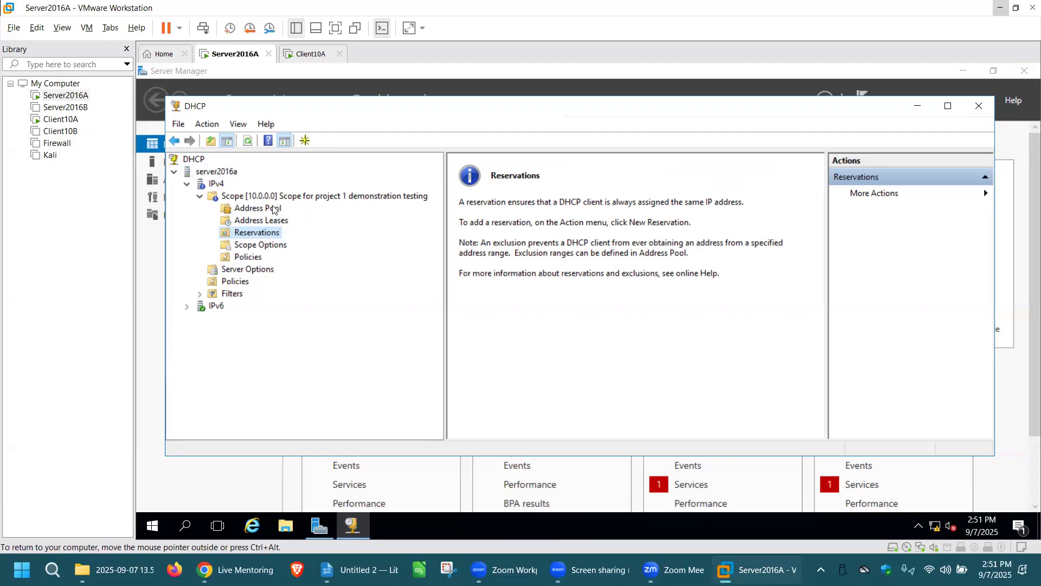
left_click(277, 220)
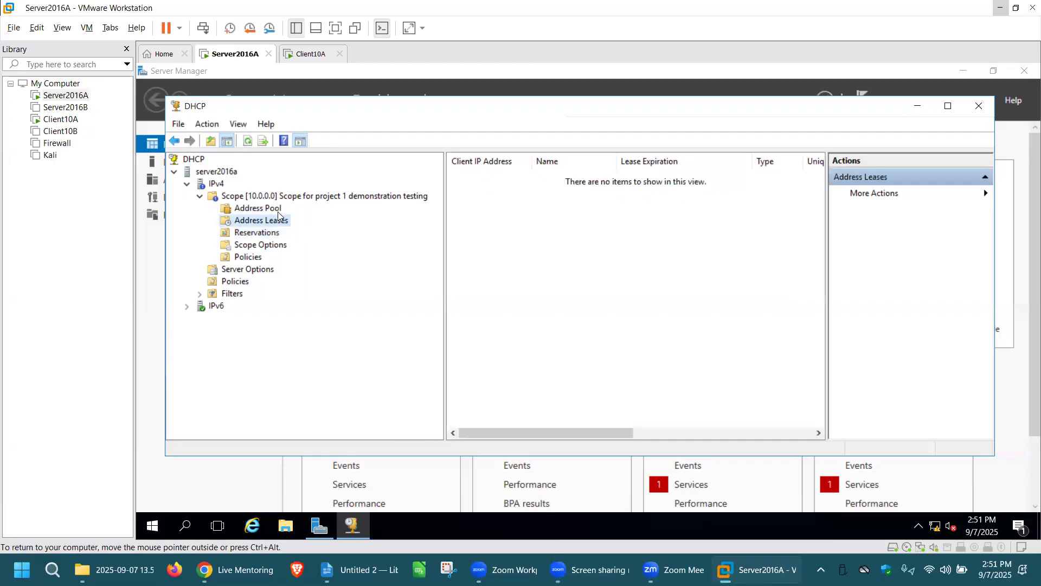
left_click(278, 211)
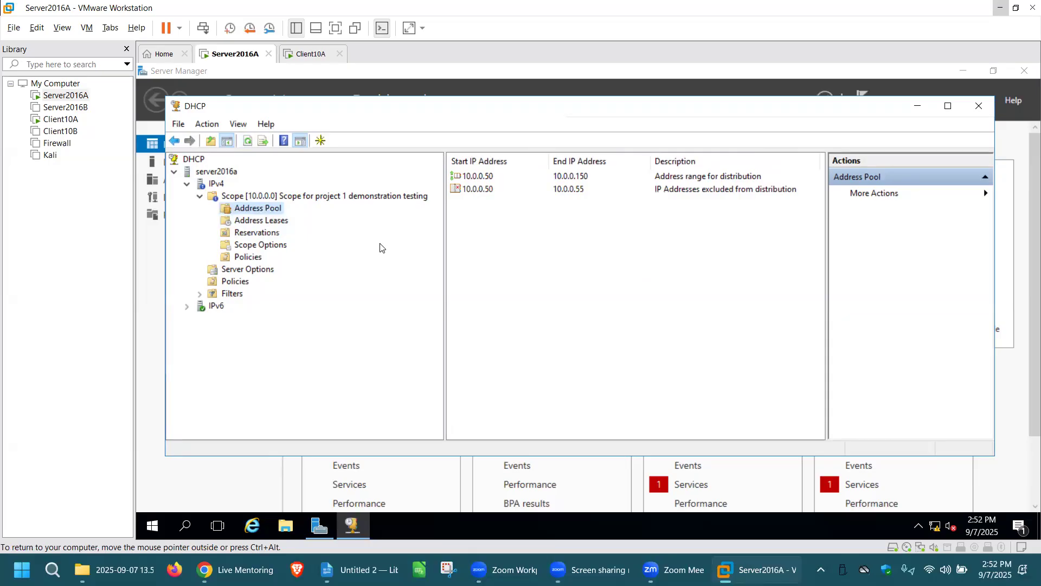
left_click(277, 234)
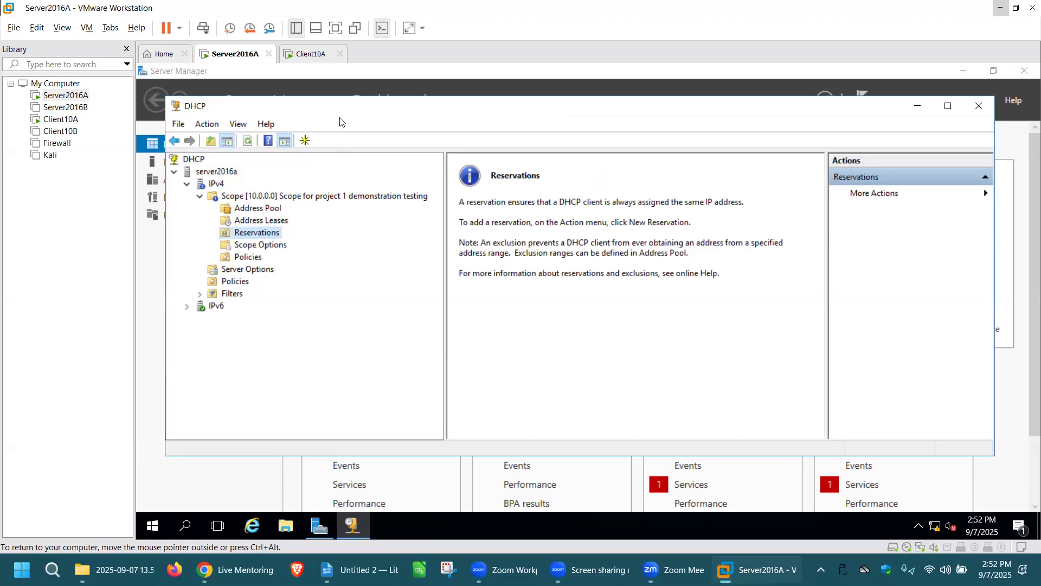
Switch to the Client10A virtual machine and open Command Prompt there
left_click(313, 54)
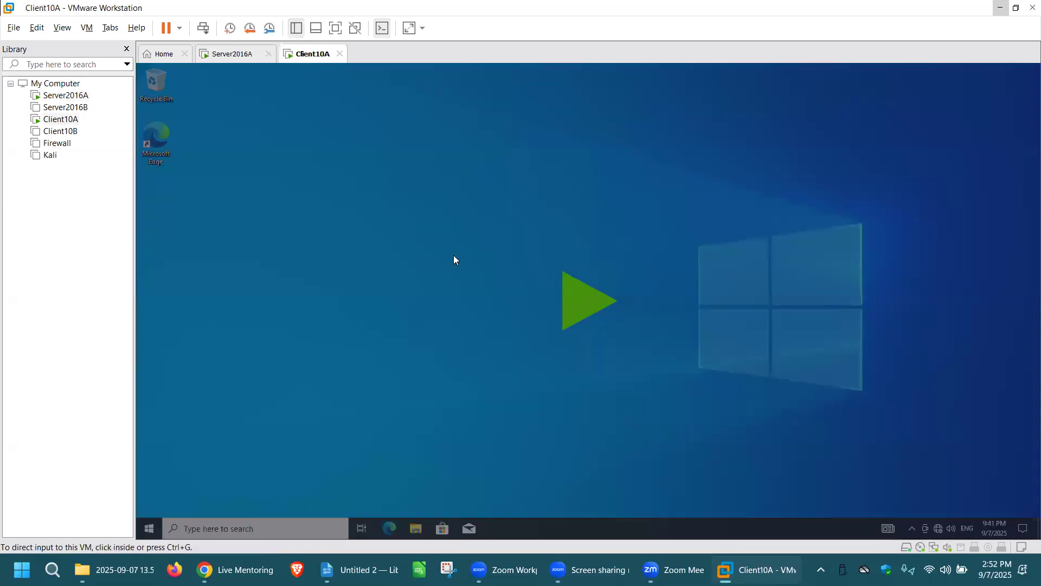
left_click(582, 306)
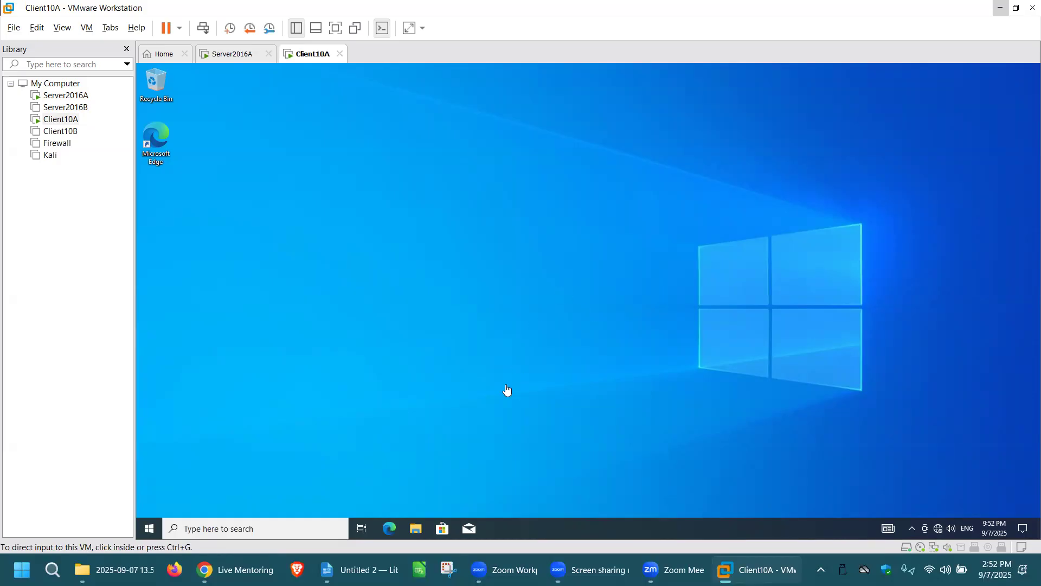
left_click(245, 528)
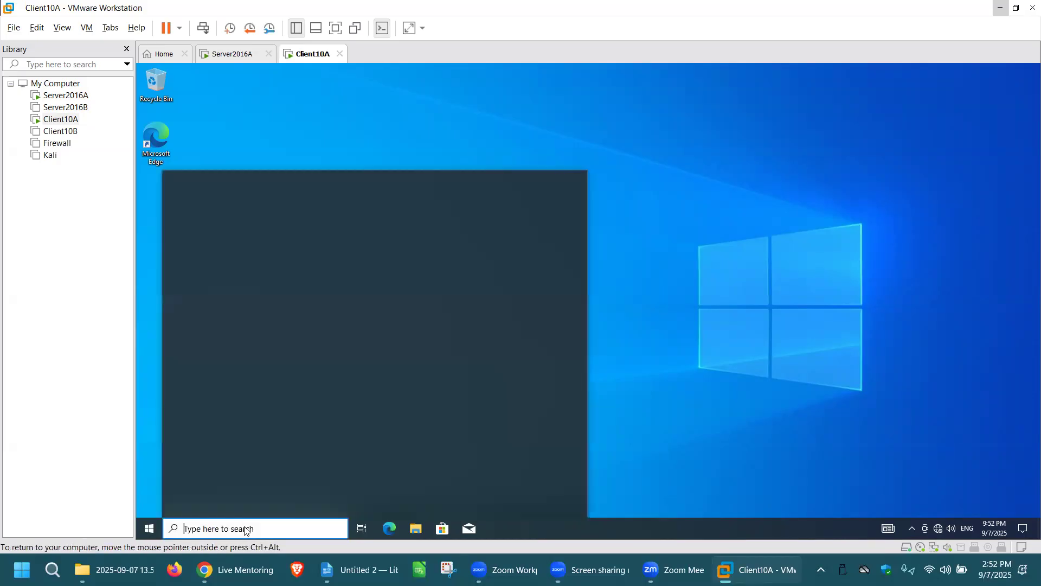
type("cmd")
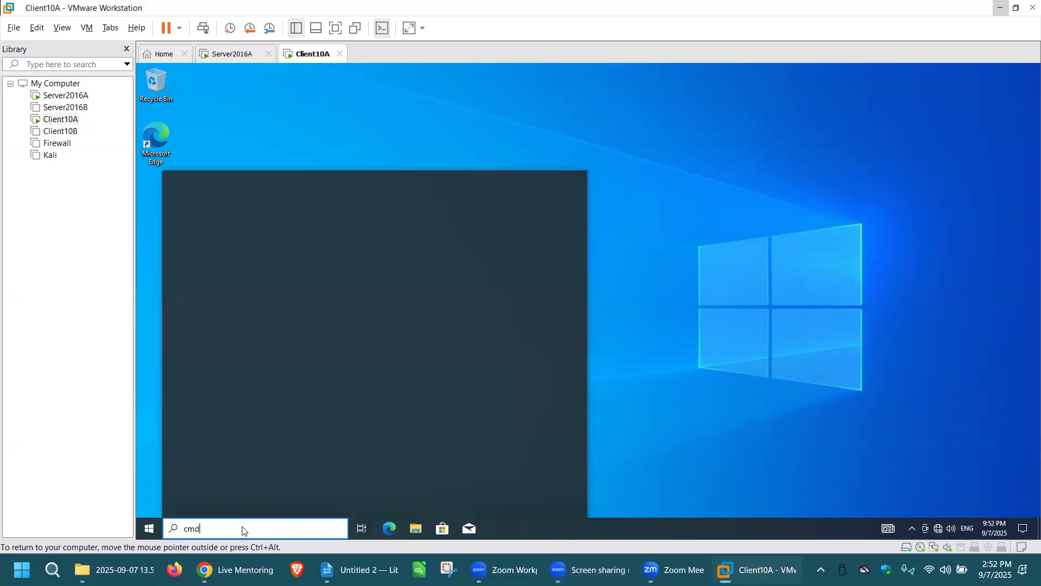
left_click(237, 239)
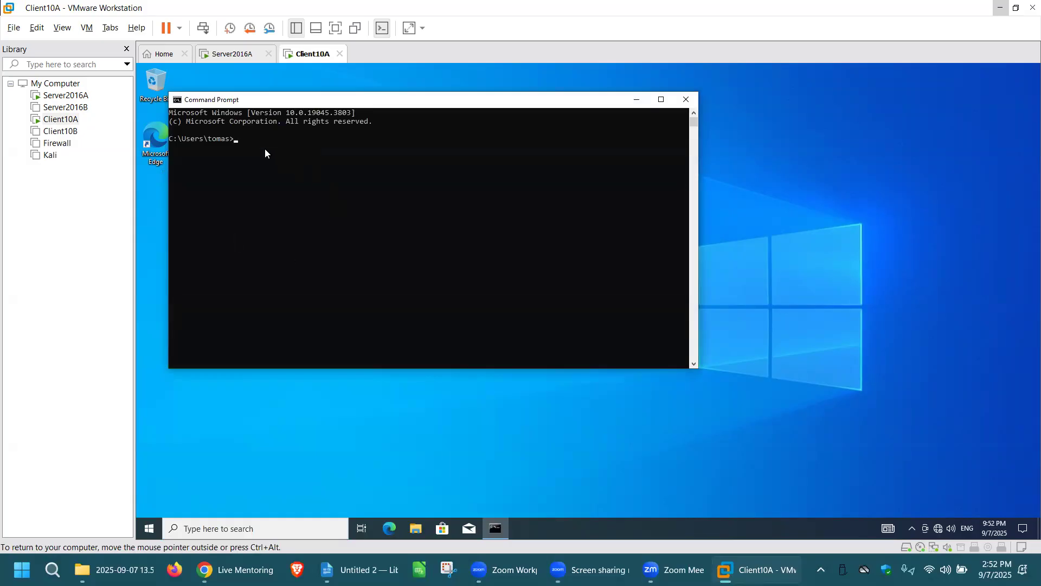
Run ipconfig on the client to check its current IP configuration
left_click(238, 142)
type("ipconfig")
key("Return")
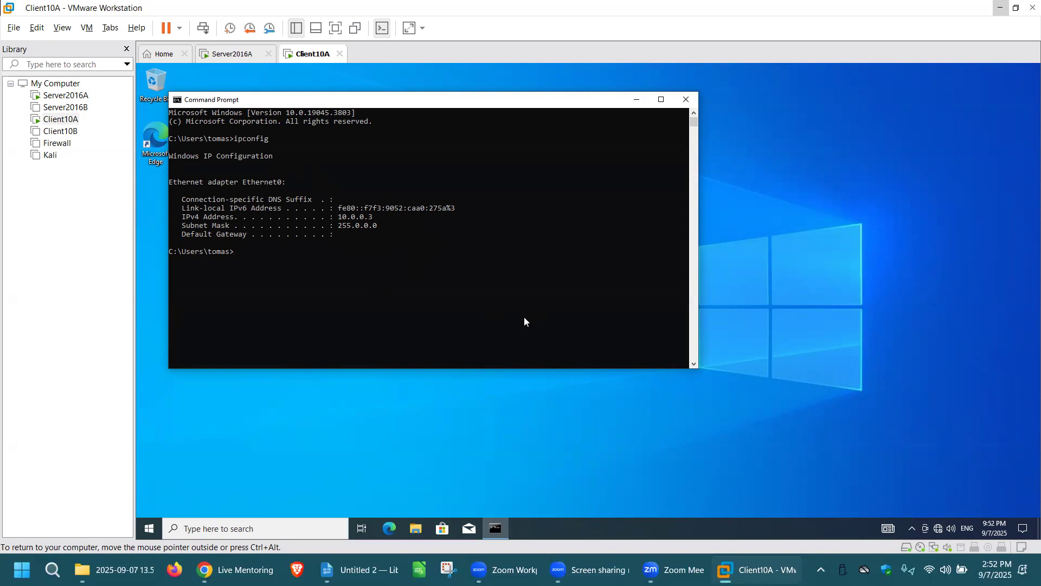
Launch Network Connections with the ncpa.cpl command and open the properties of the Ethernet0 adapter
type("ncpa.cpl")
key("Return")
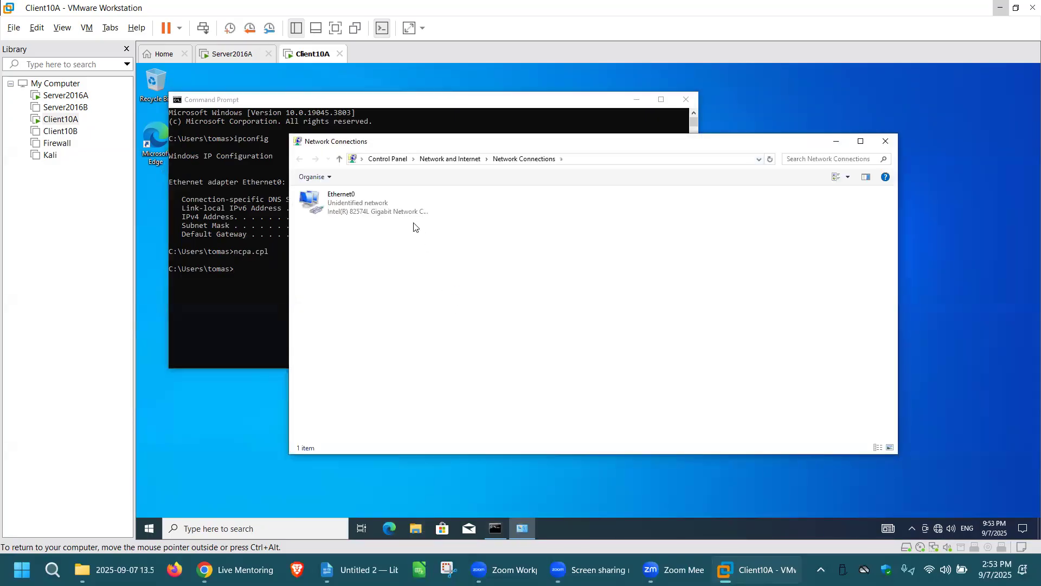
left_click(400, 209)
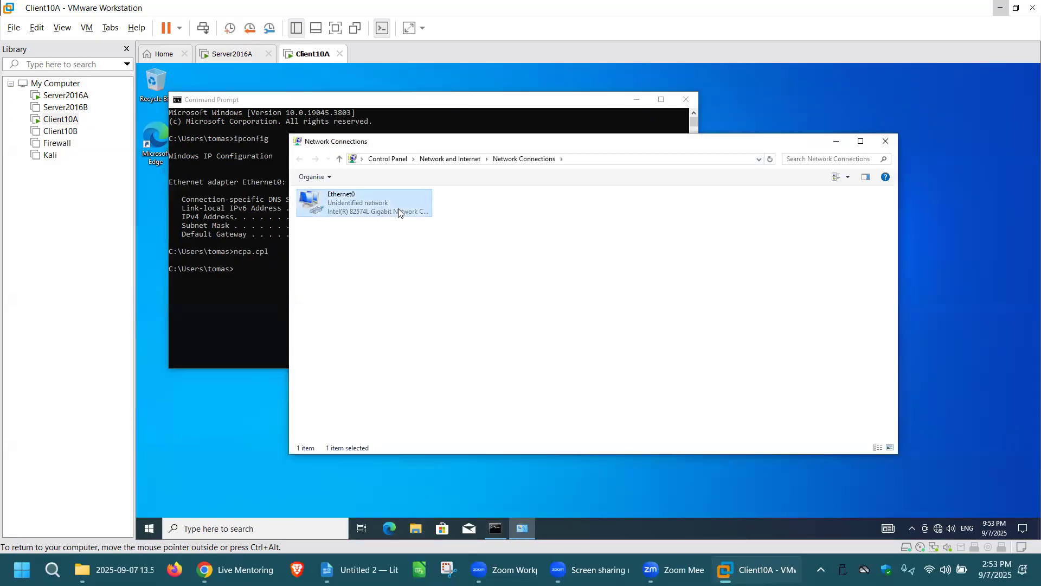
right_click(398, 208)
left_click(452, 315)
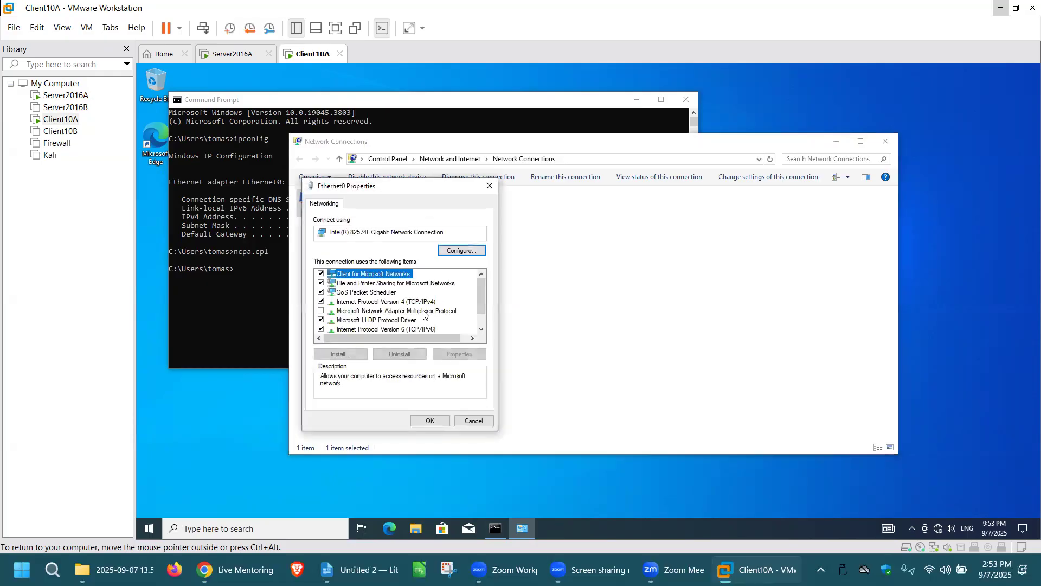
Set Ethernet0's Internet Protocol Version 4 to obtain an IP address automatically, apply it and close Network Connections
left_click(413, 301)
left_click(458, 355)
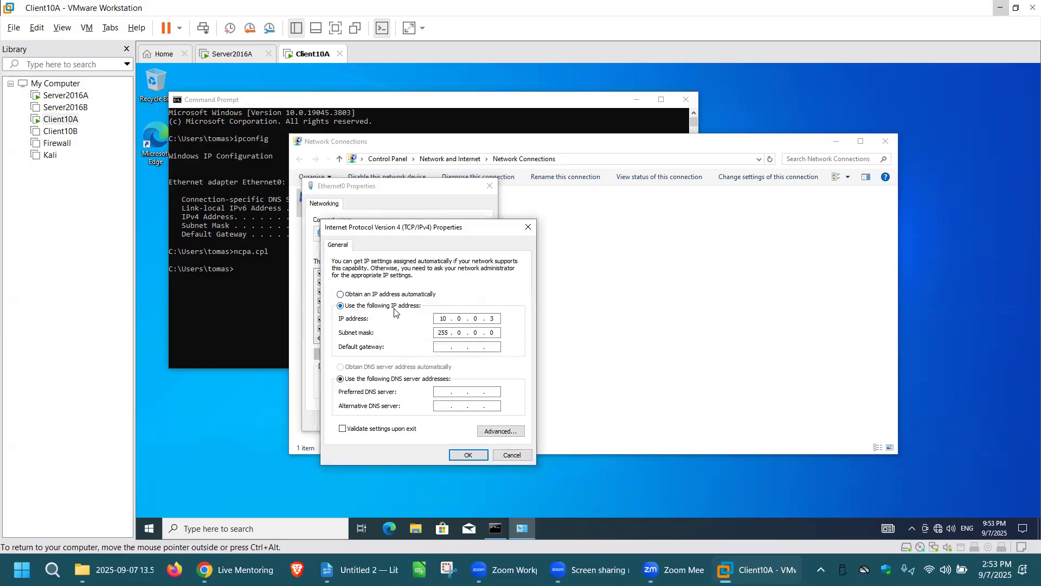
left_click(393, 296)
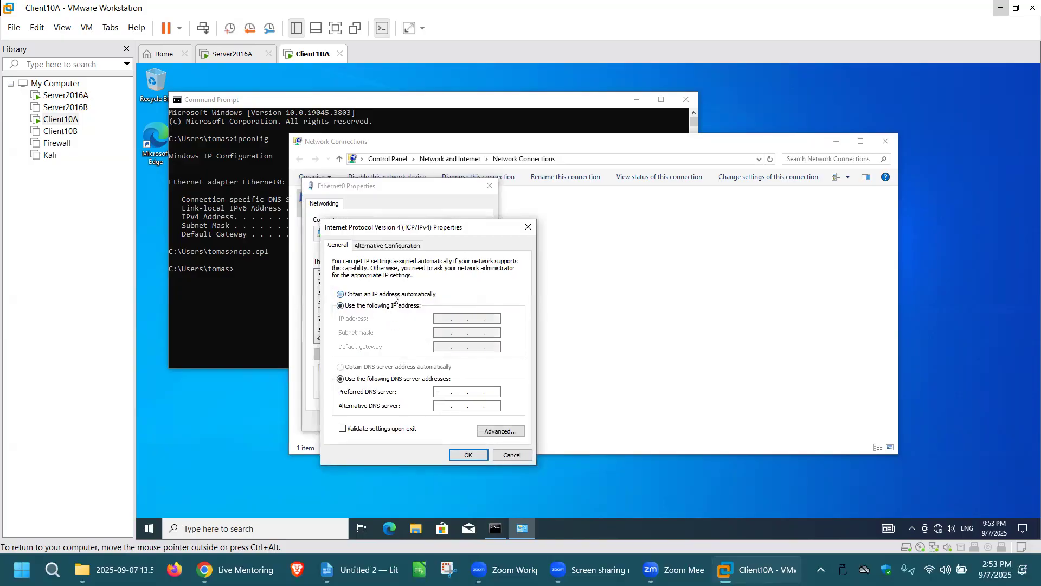
left_click(469, 455)
left_click(431, 422)
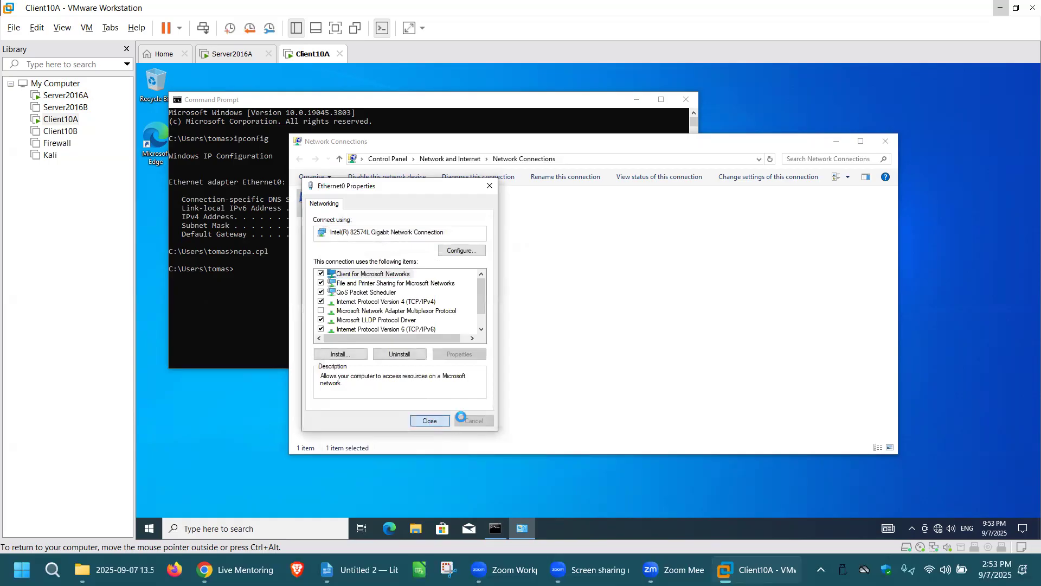
key("alt+F4")
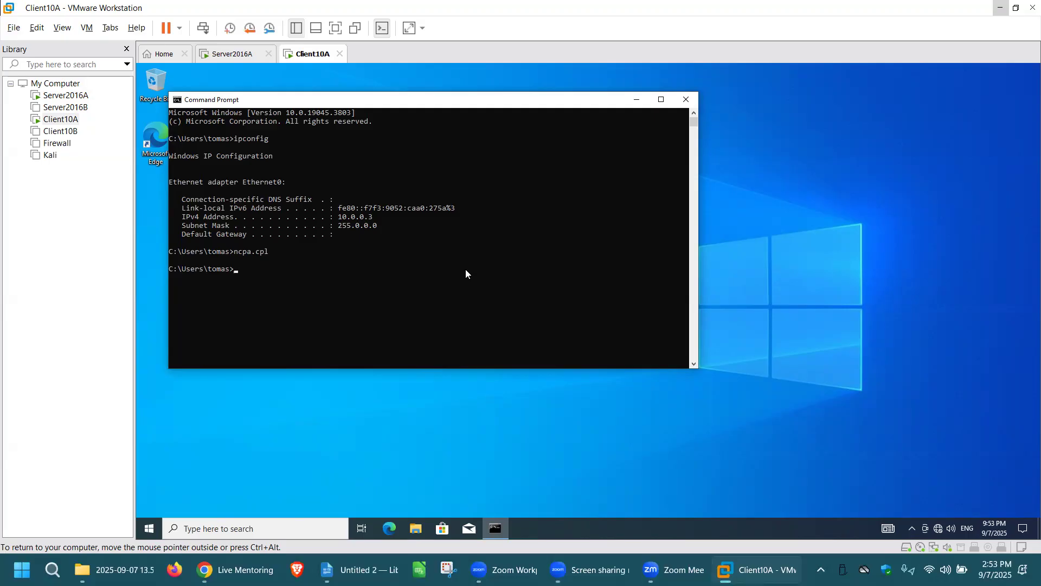
Clear the Command Prompt with cls and run ipconfig to check the client's address assignment
left_click(236, 271)
type("cls")
key("Return")
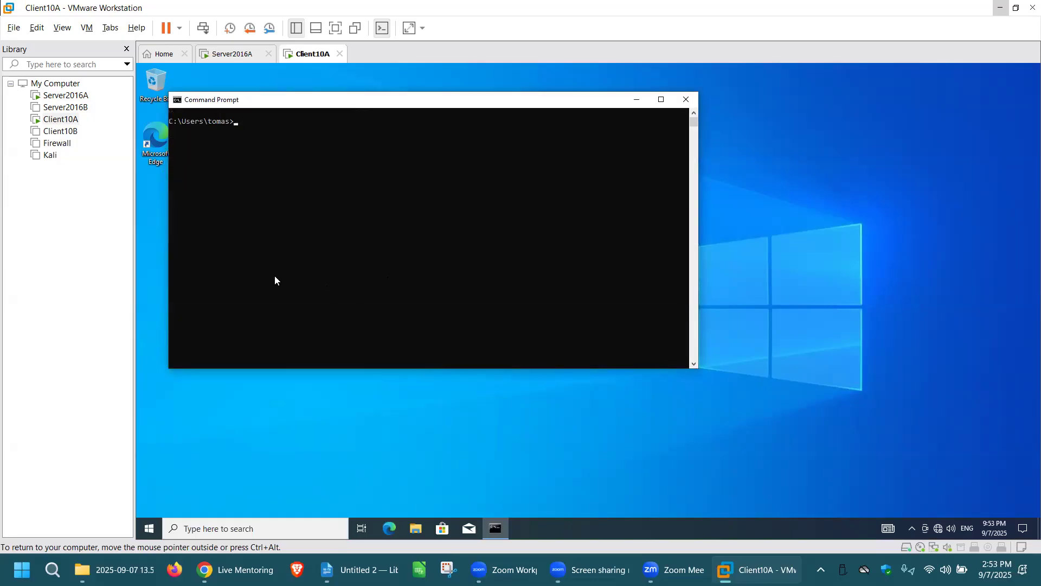
type("ipconfig")
key("Return")
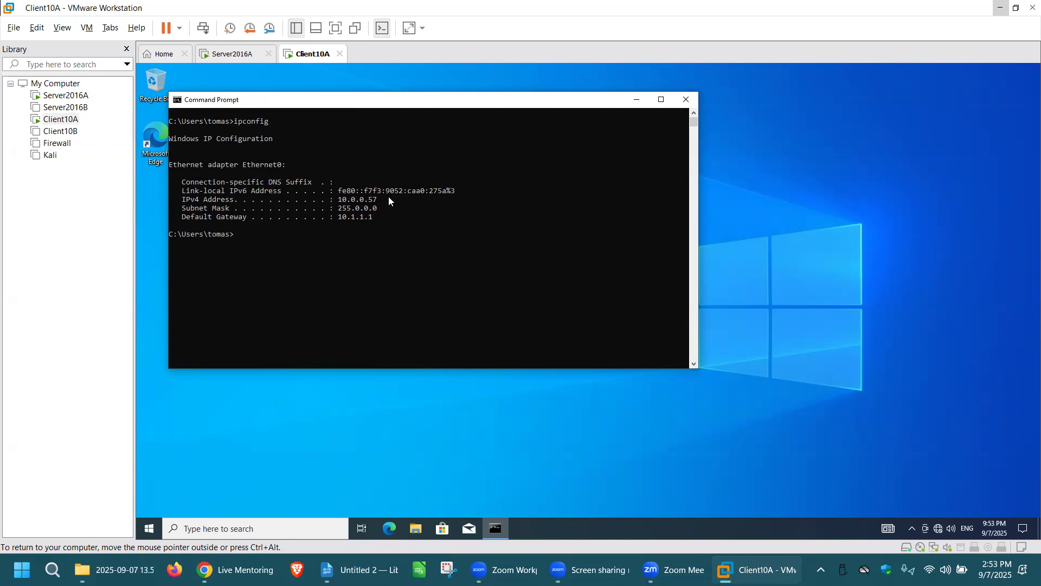
On Server2016A, review the scope's address pool, refresh its address leases and view its reservations
left_click(233, 54)
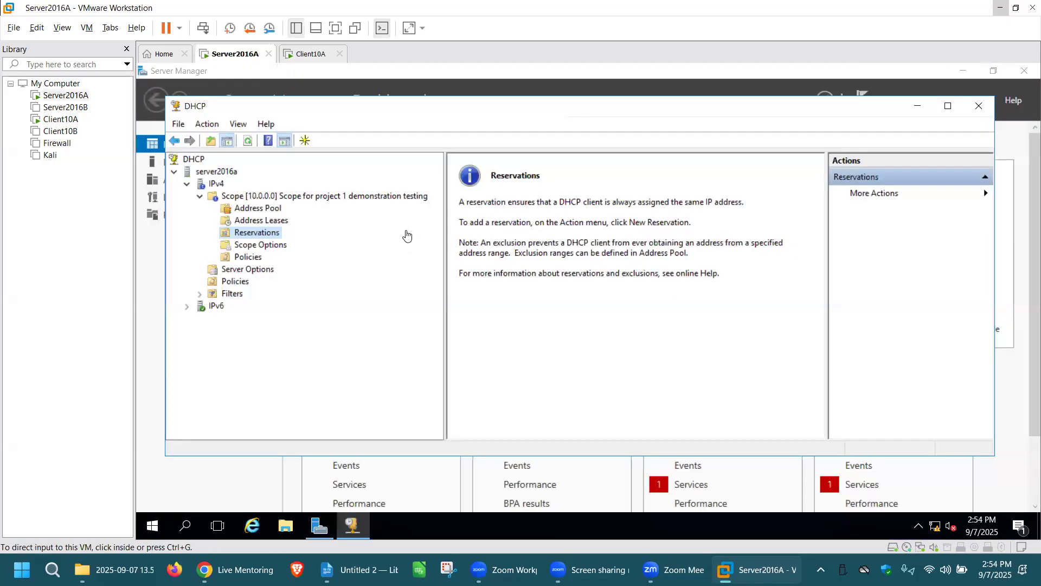
left_click(258, 208)
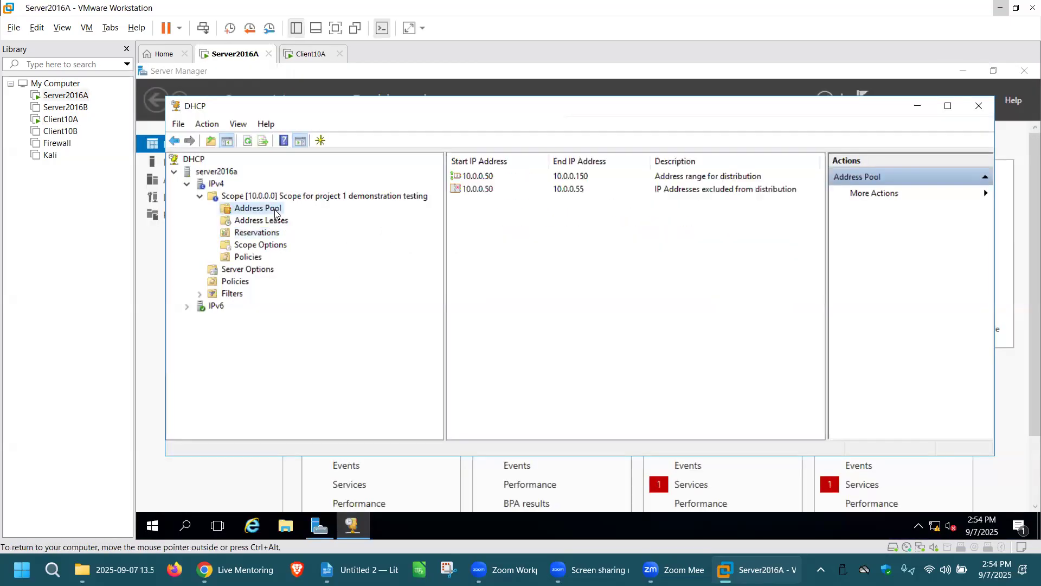
left_click(279, 223)
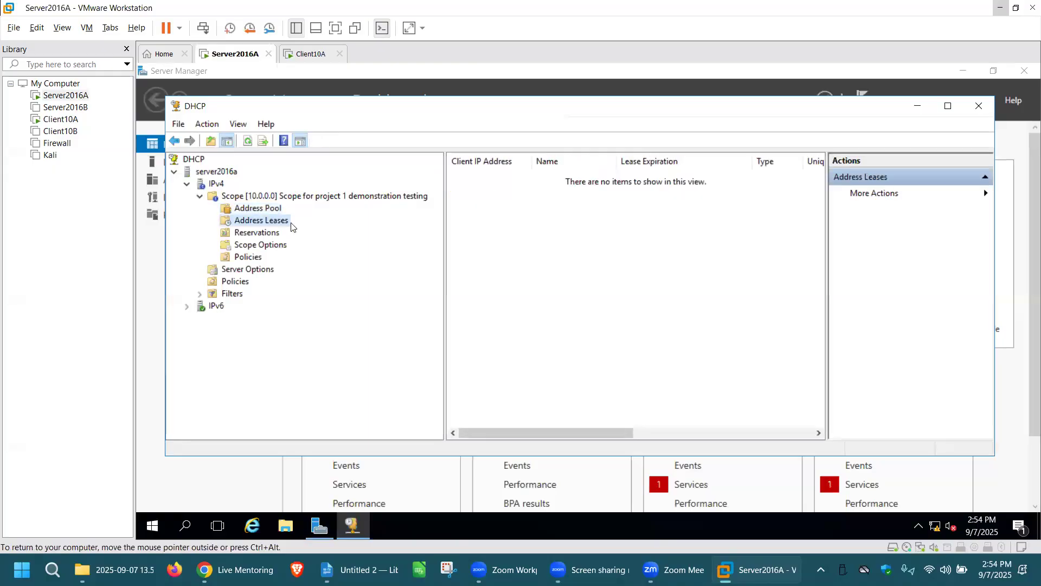
left_click(248, 141)
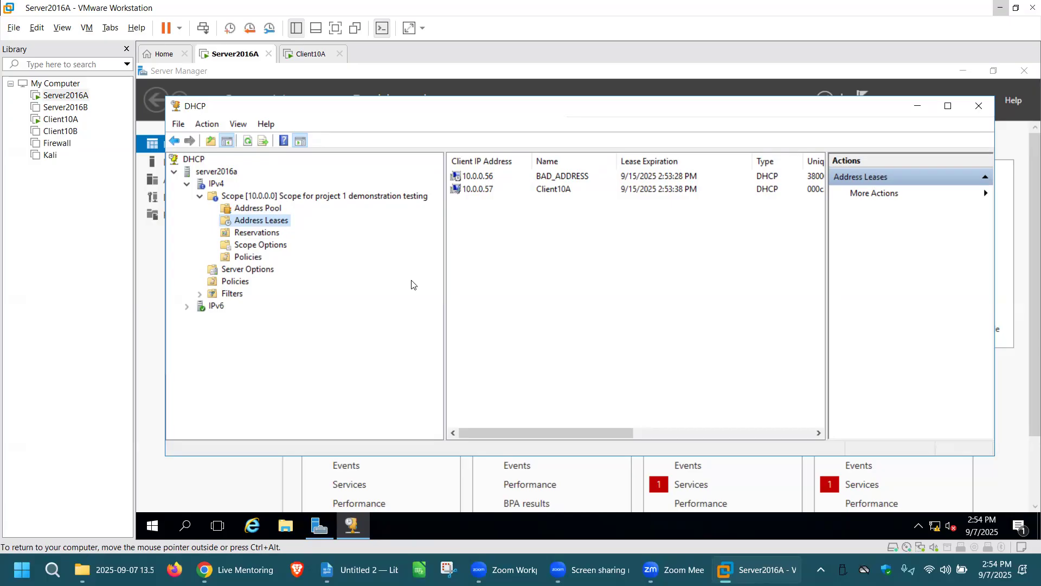
left_click(271, 235)
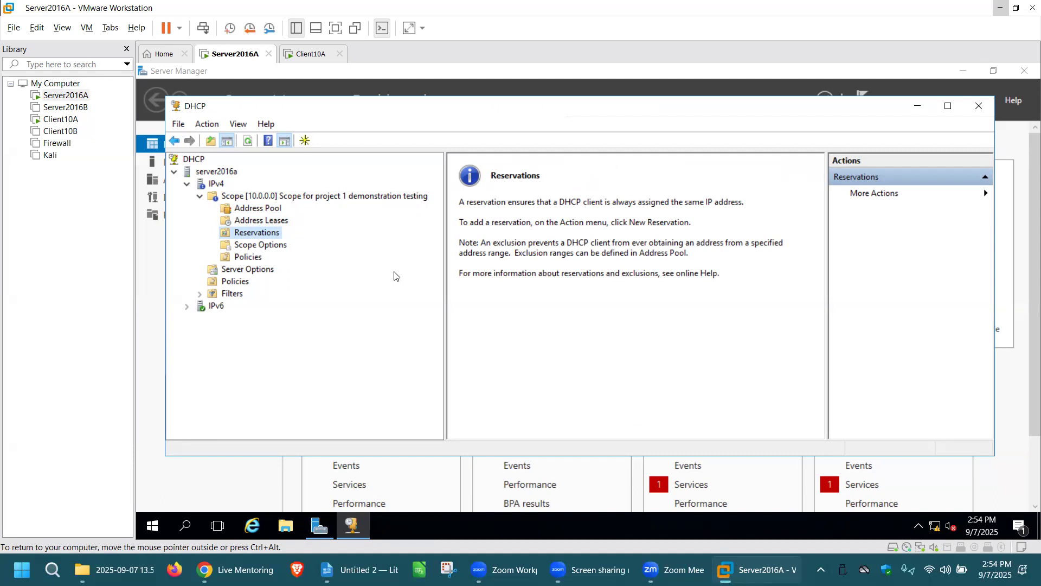
Switch to Client10A, run getmac in the Command Prompt and copy the adapter's physical address
left_click(320, 54)
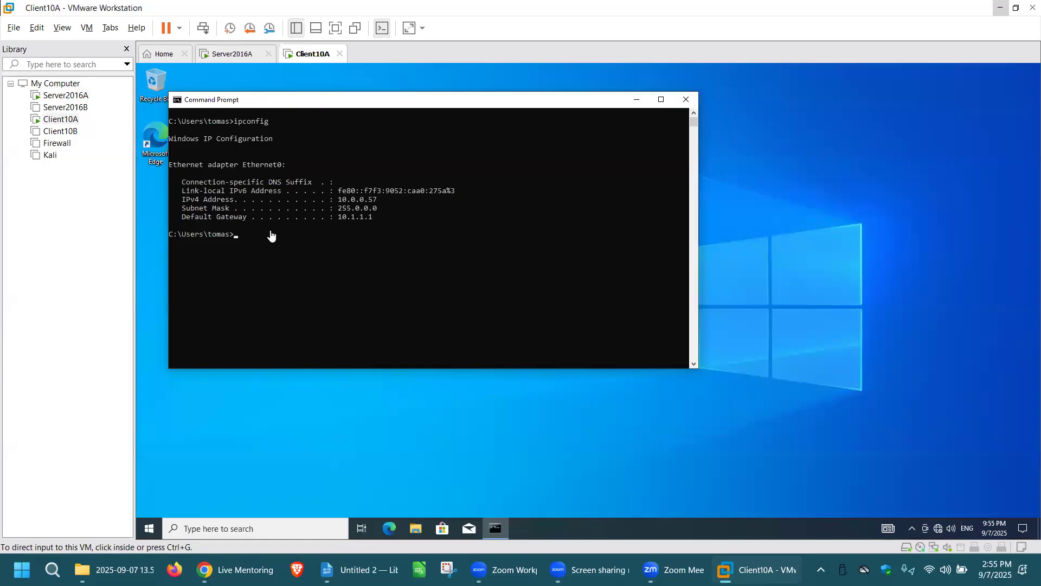
left_click(244, 238)
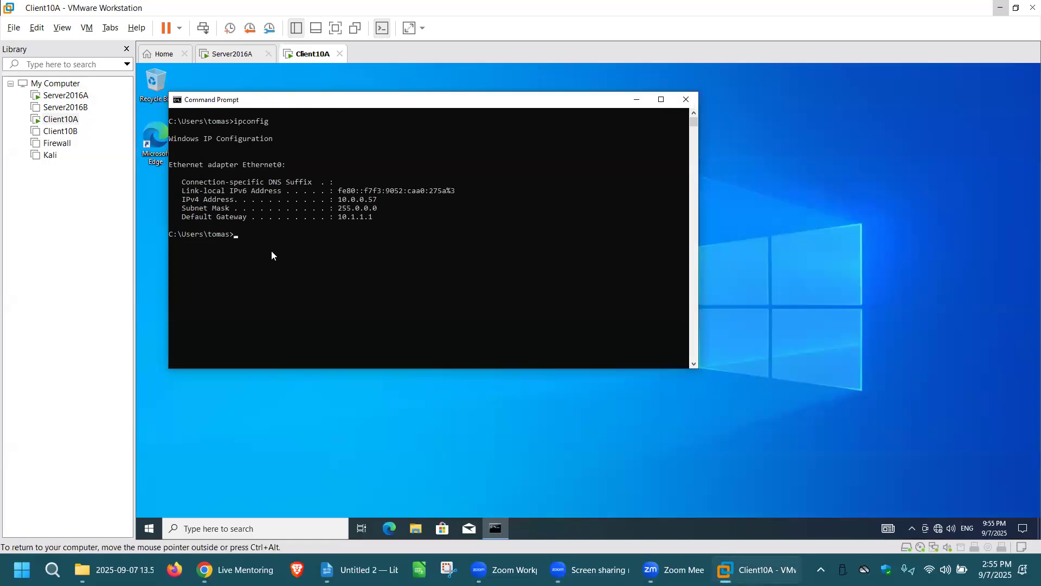
key("Return")
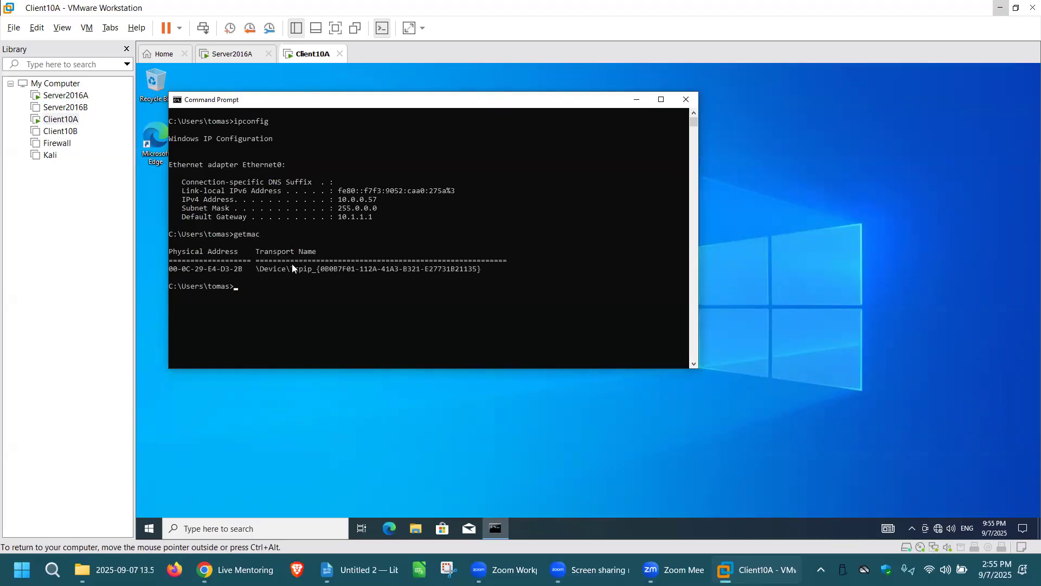
left_click_drag(246, 269, 176, 273)
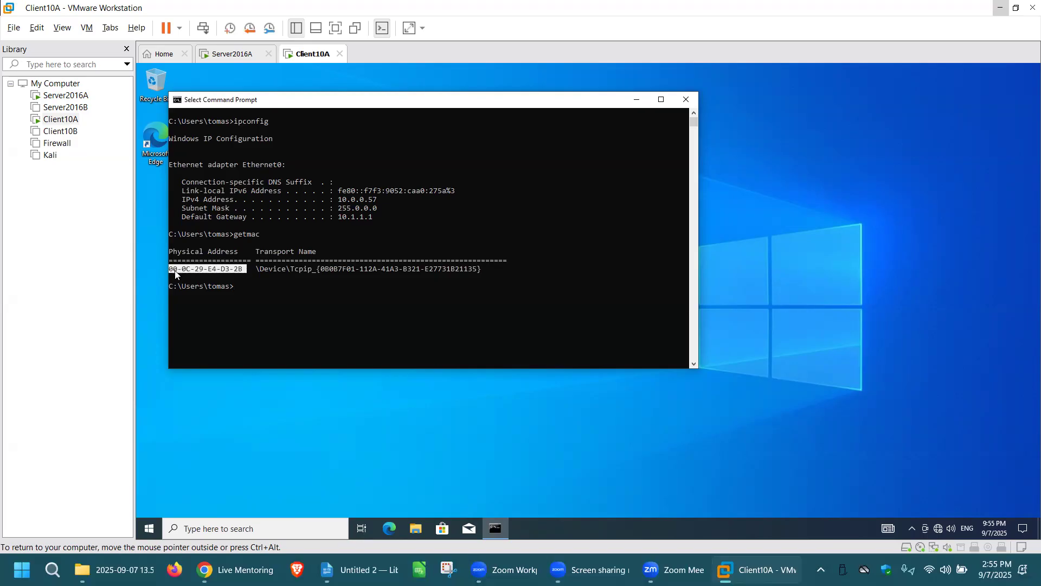
key("ctrl+c")
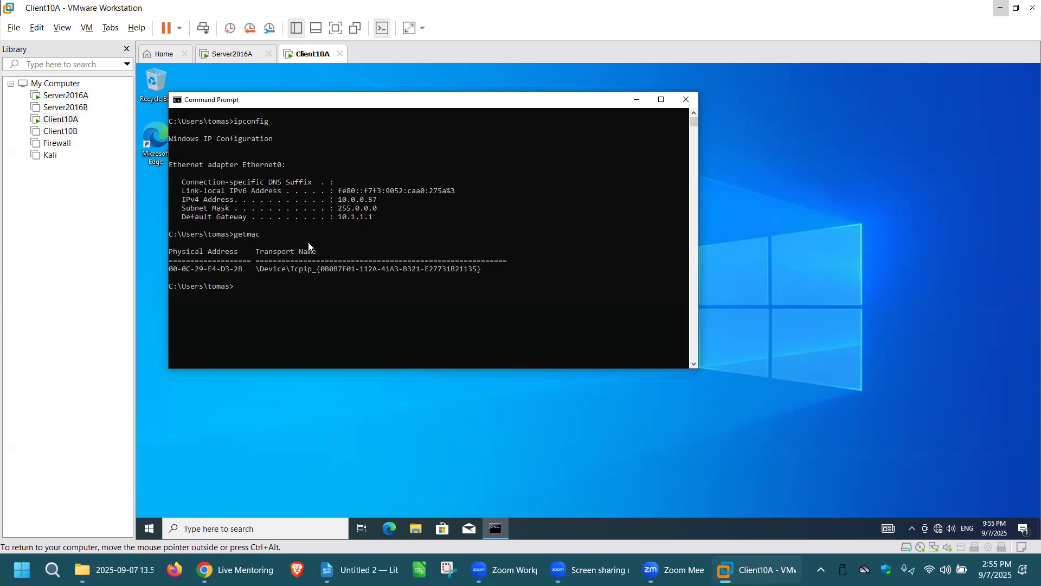
On Server2016A, start a new reservation in the scope named Manager Laptop with the IP address 10.0.0.85
left_click(247, 56)
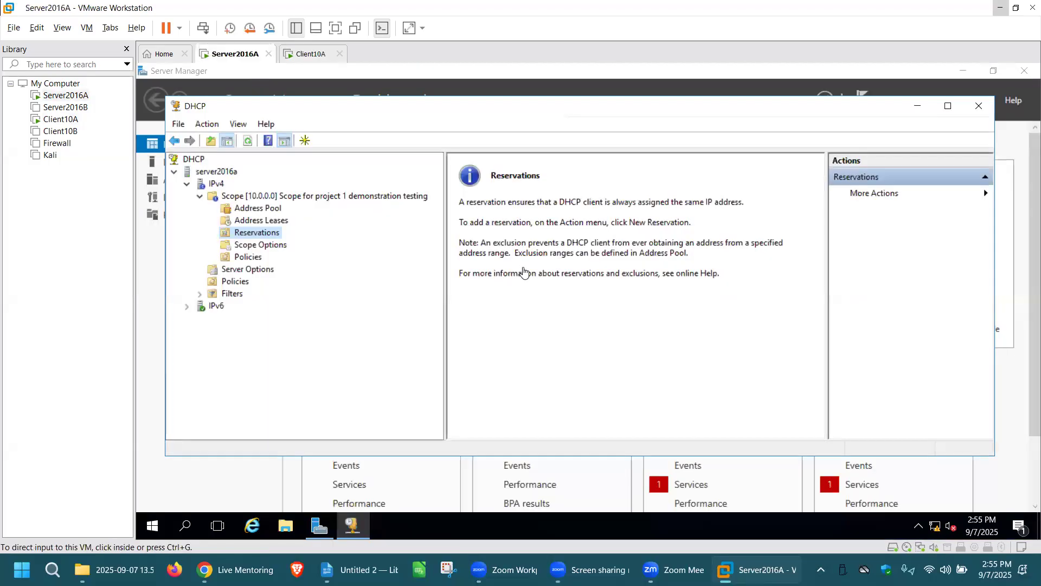
left_click(280, 235)
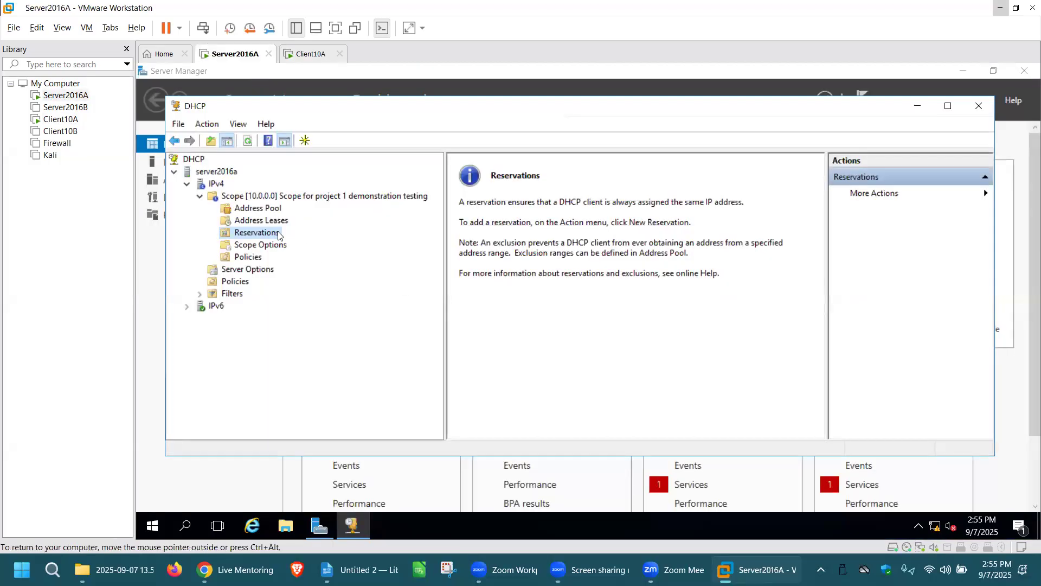
right_click(279, 234)
left_click(342, 241)
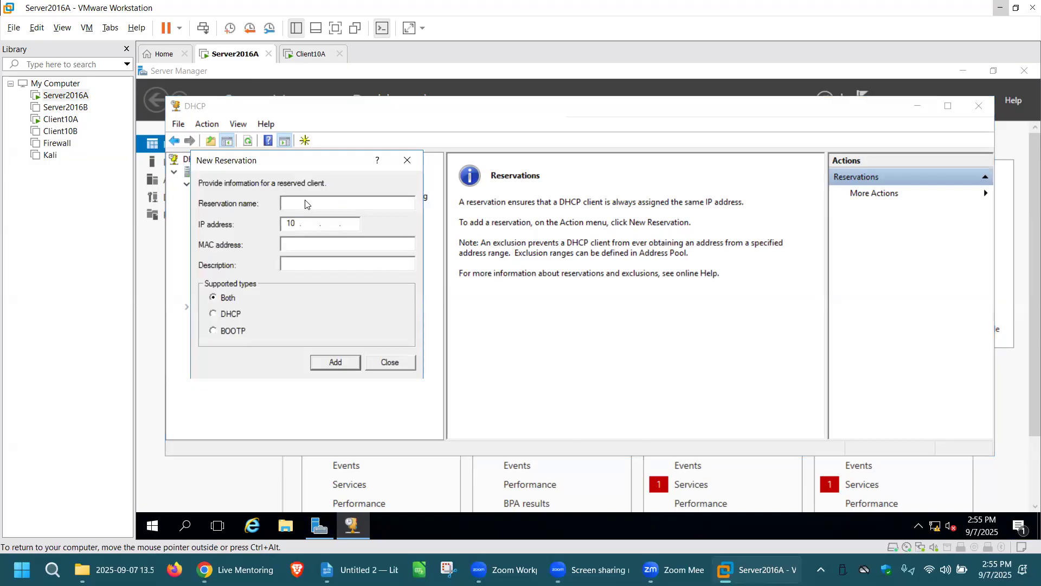
type("Manager Laptop")
left_click(314, 223)
type("0.0.85")
Paste the copied MAC address 00-0C-29-E4-D3-2B, add the reservation, and display the scope's address leases
right_click(312, 241)
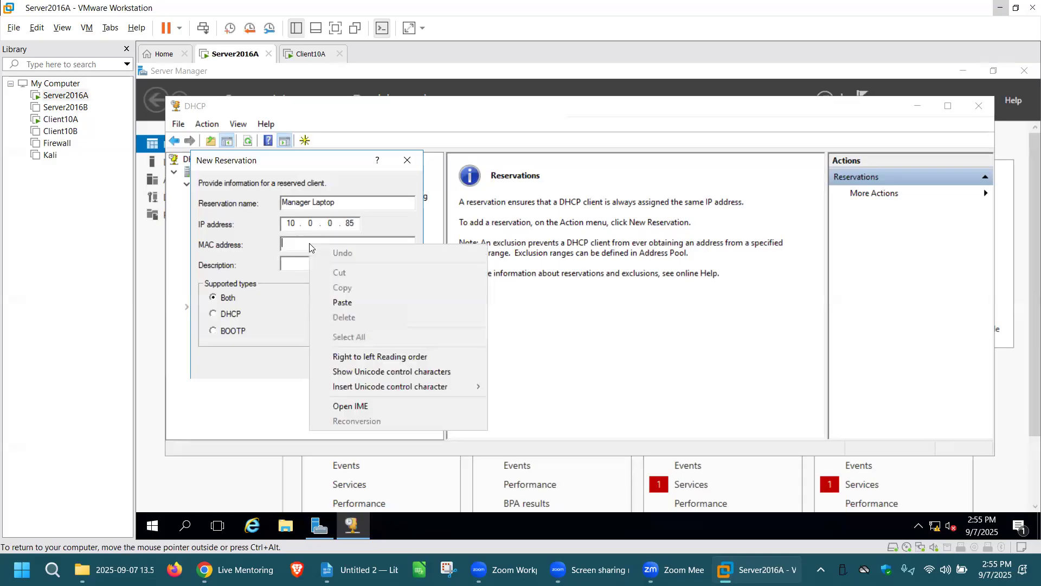
left_click(347, 301)
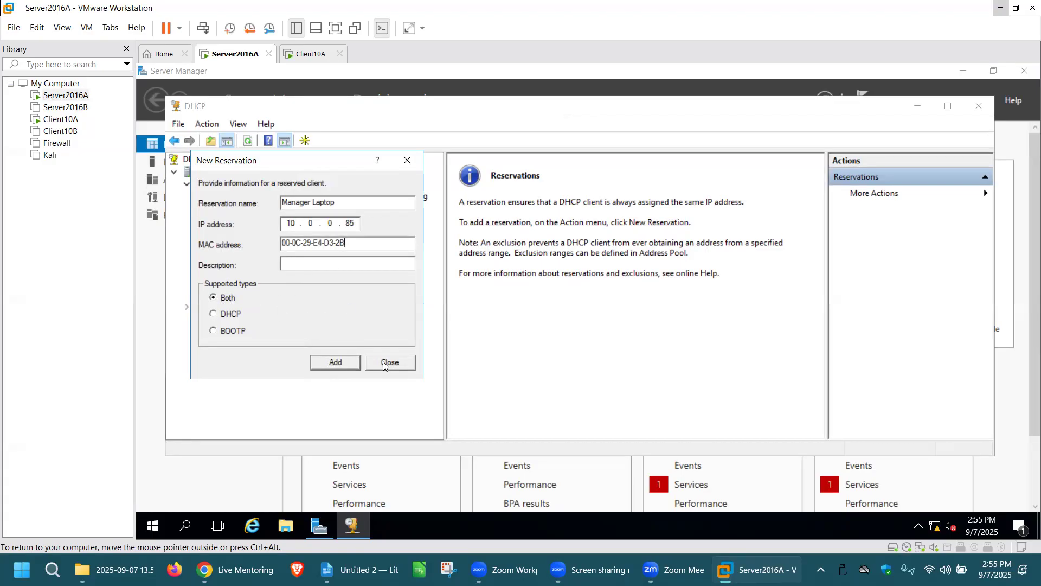
left_click(345, 366)
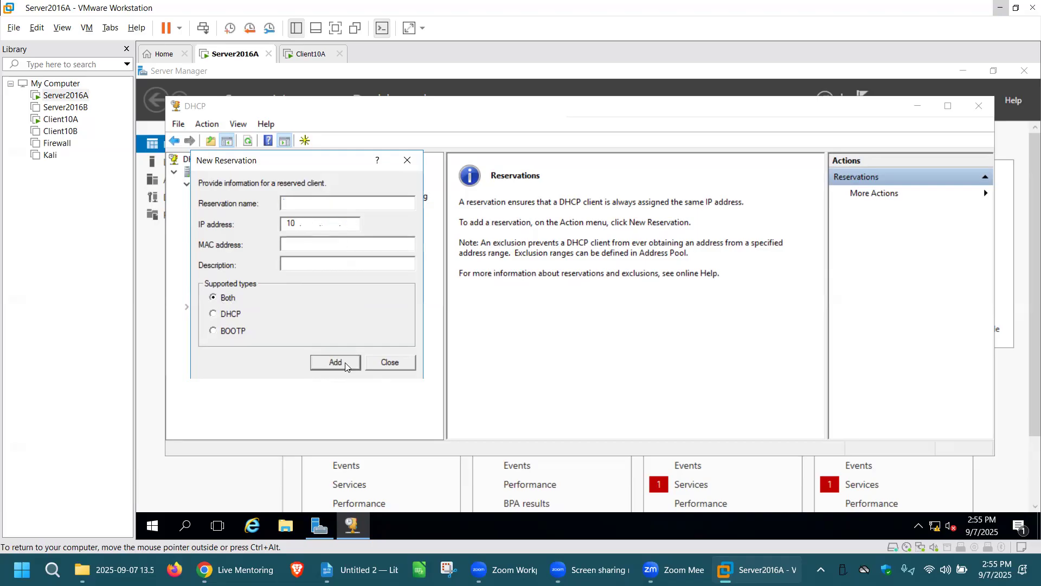
left_click(395, 360)
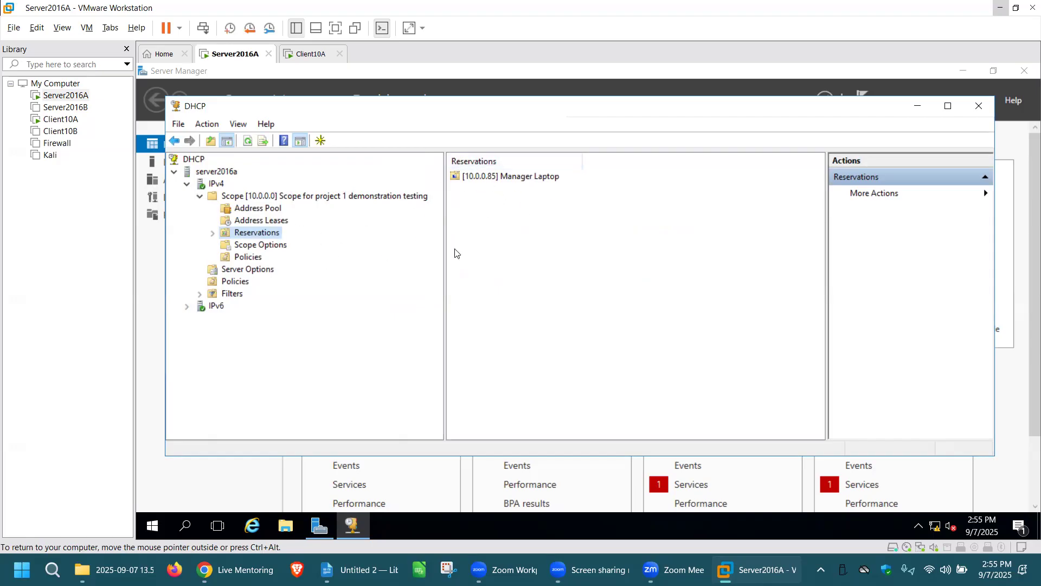
left_click(283, 221)
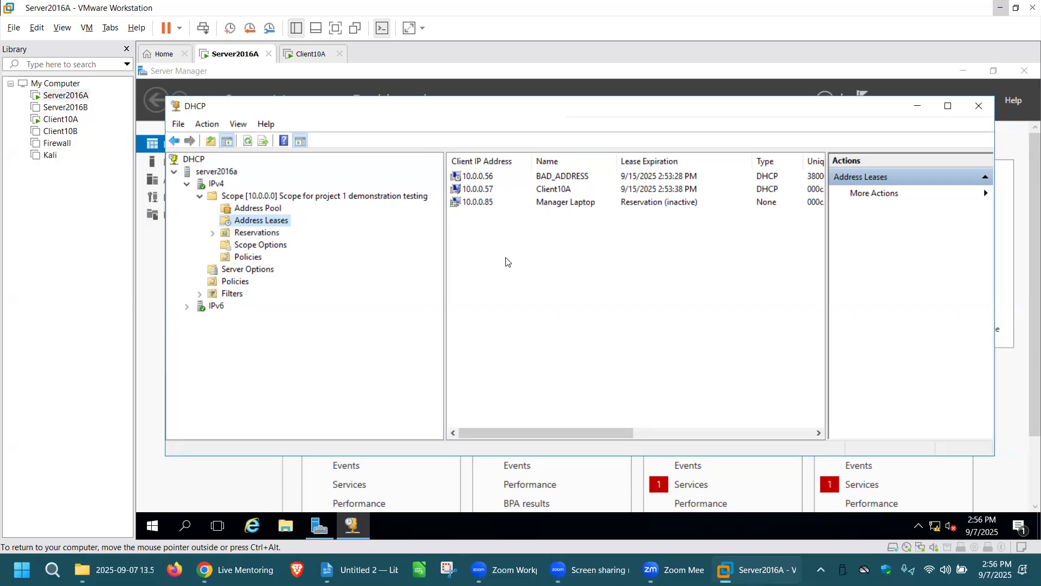
Switch to Client10A and release its current IP address with ipconfig /release
left_click(312, 56)
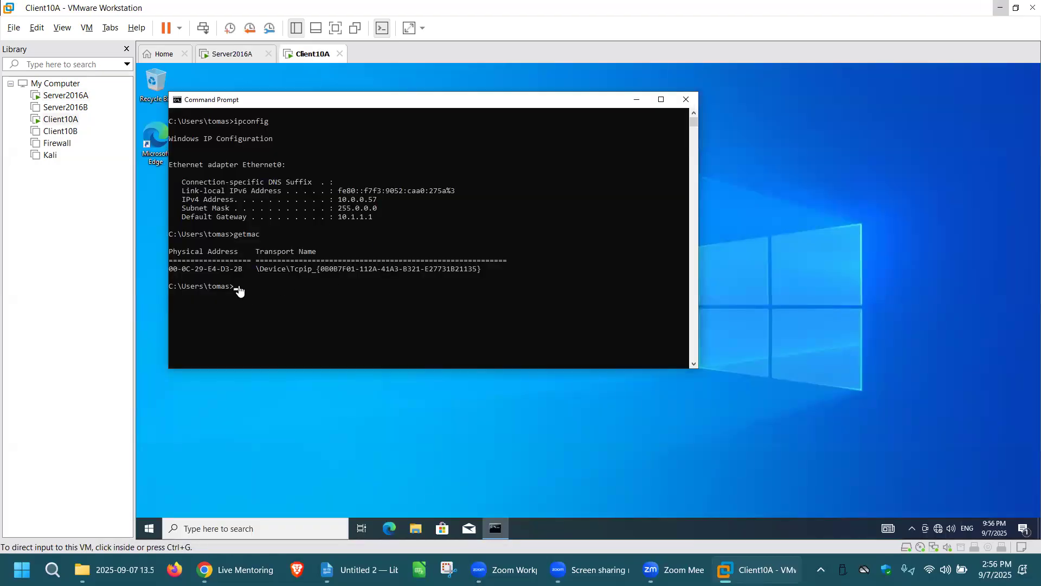
left_click(266, 282)
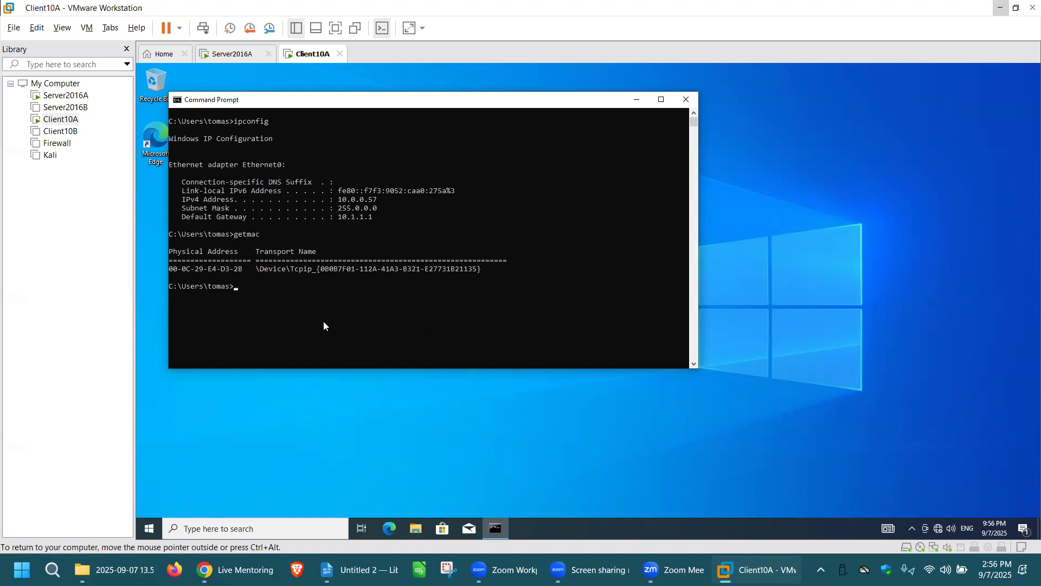
type("ipconfig /release")
key("Return")
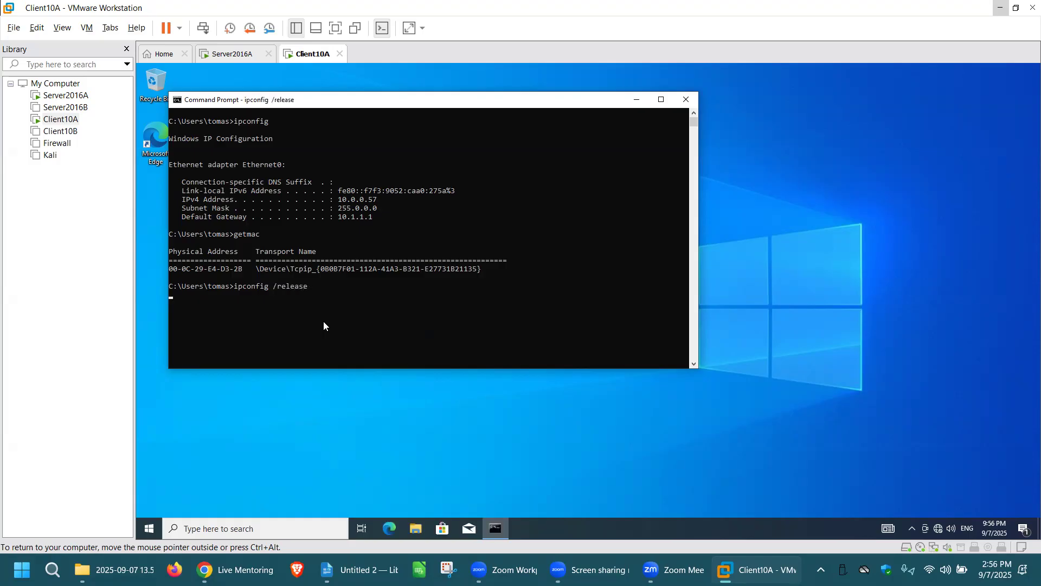
scroll(445, 282, "down", 3)
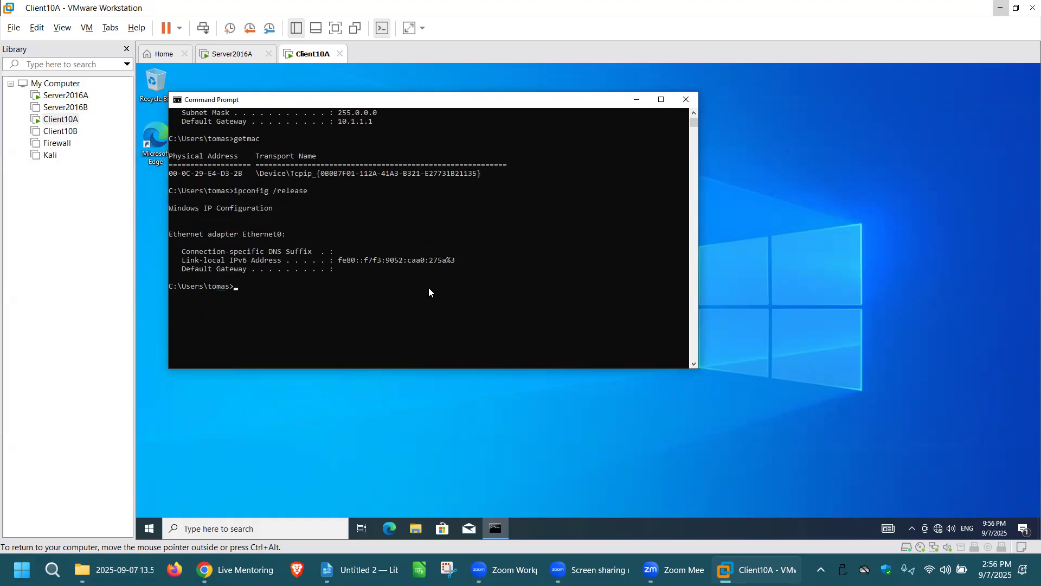
Request a new address lease for the client with ipconfig /renew
type("ipconfig /renew")
key("Return")
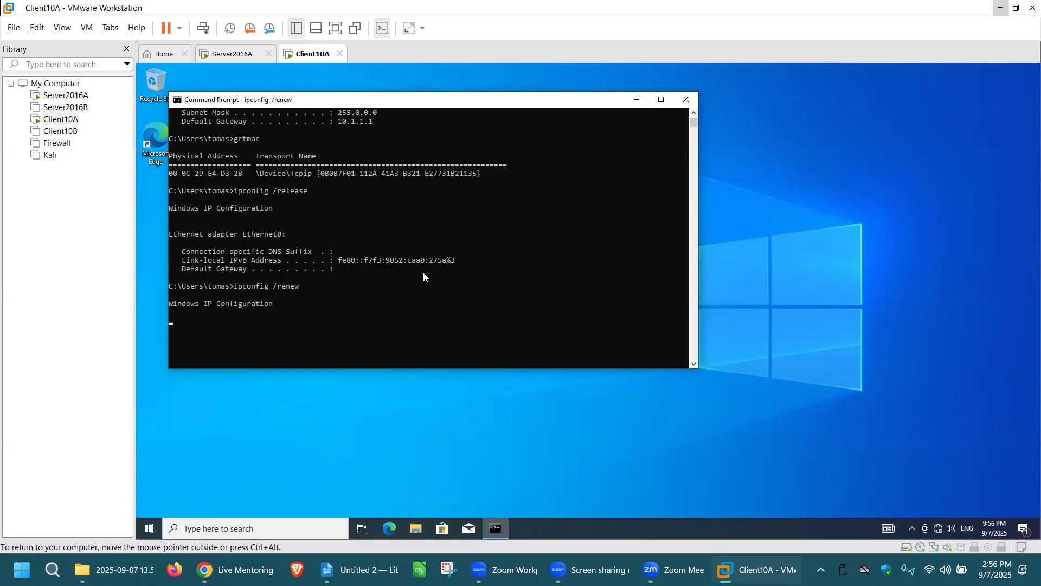
scroll(545, 282, "down", 2)
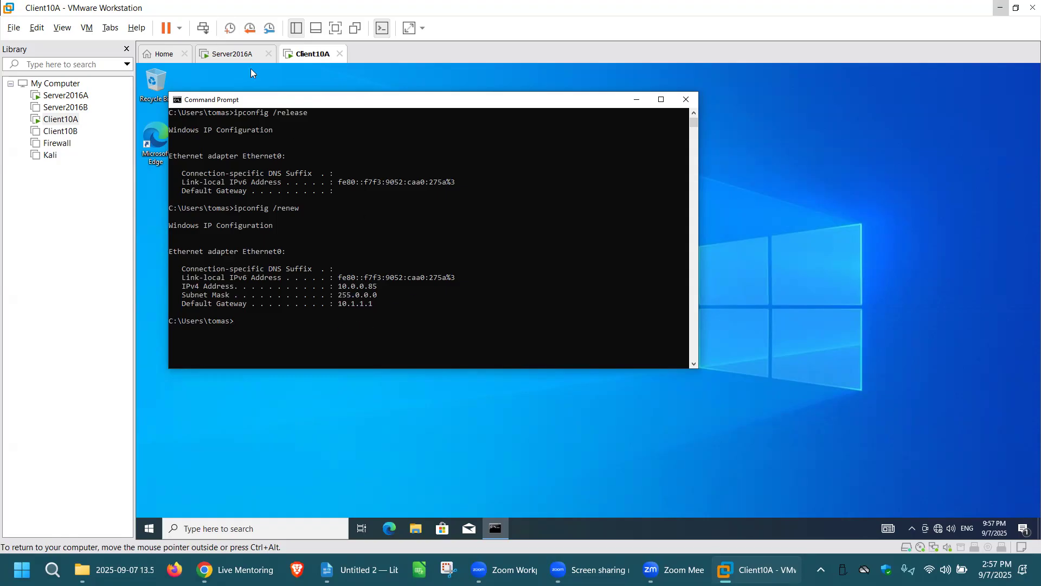
On Server2016A, refresh the scope's address leases and review its address pool and reservations
left_click(243, 53)
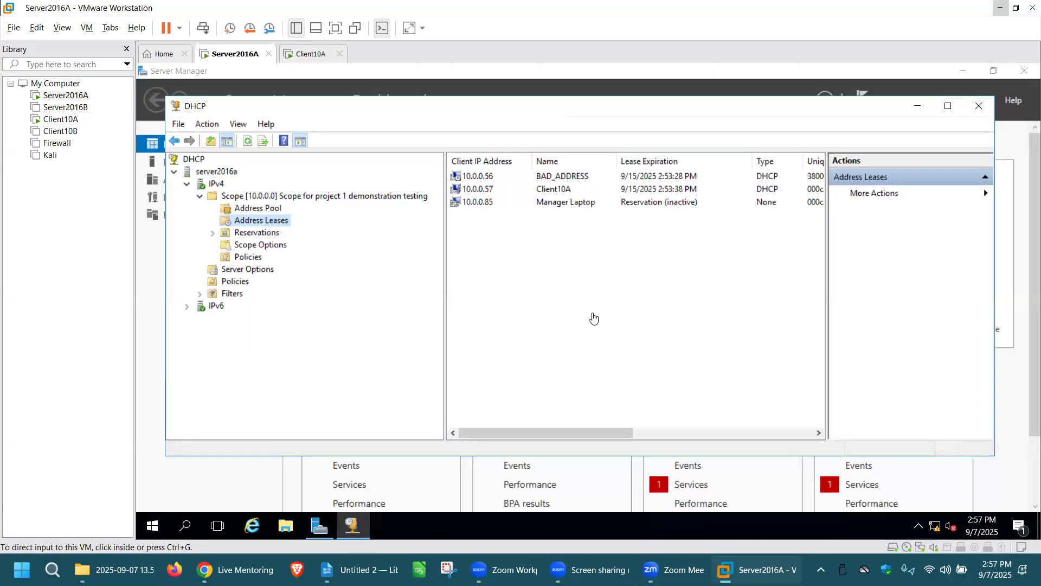
left_click(250, 142)
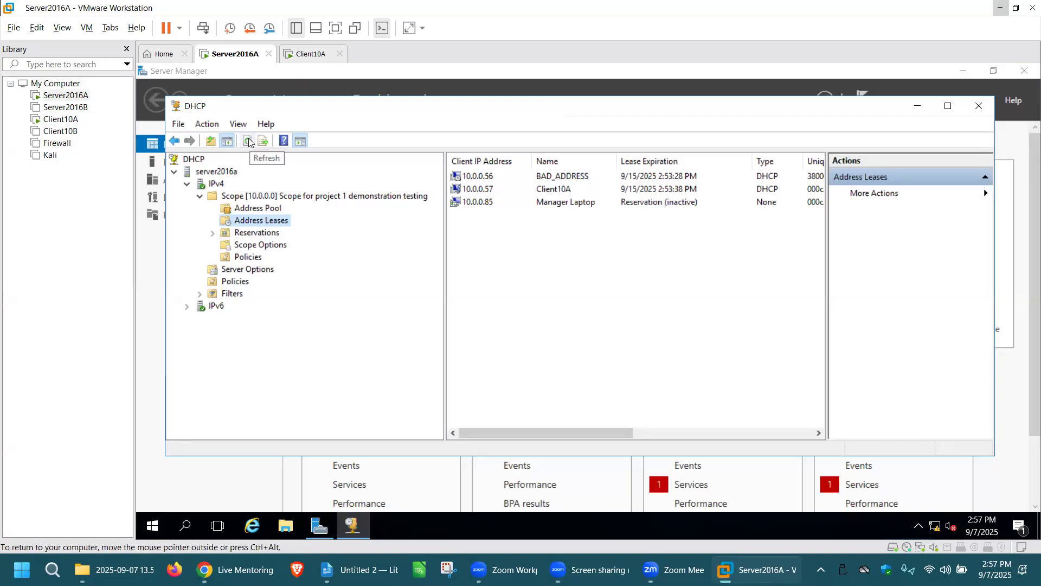
left_click(250, 142)
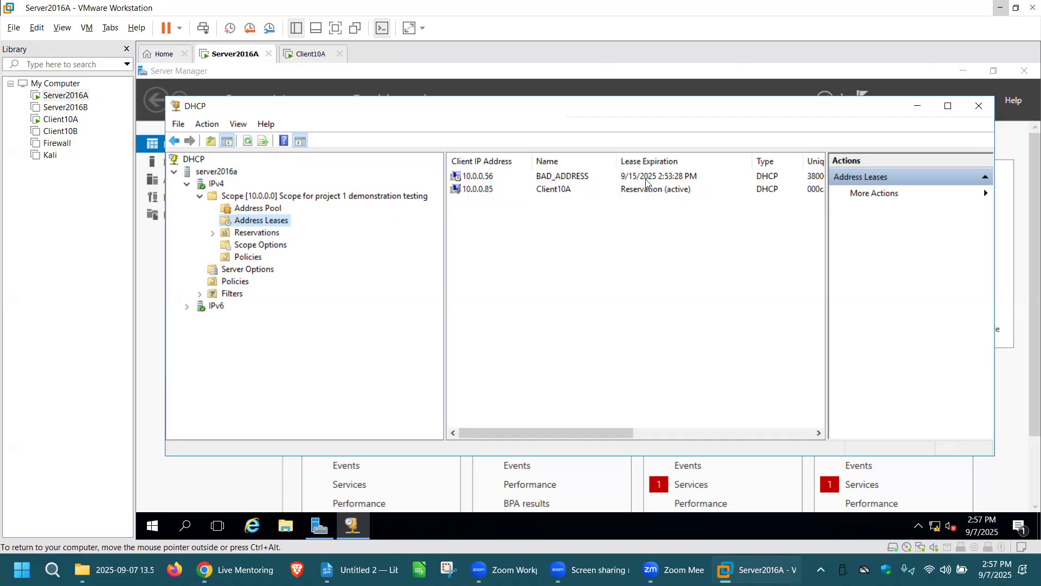
left_click(270, 234)
left_click(269, 221)
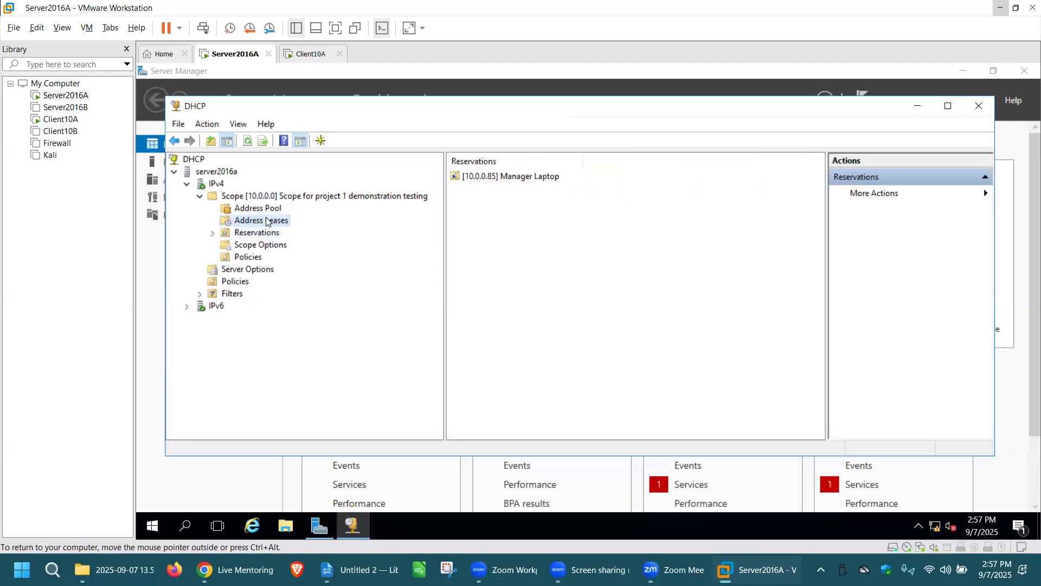
left_click(270, 210)
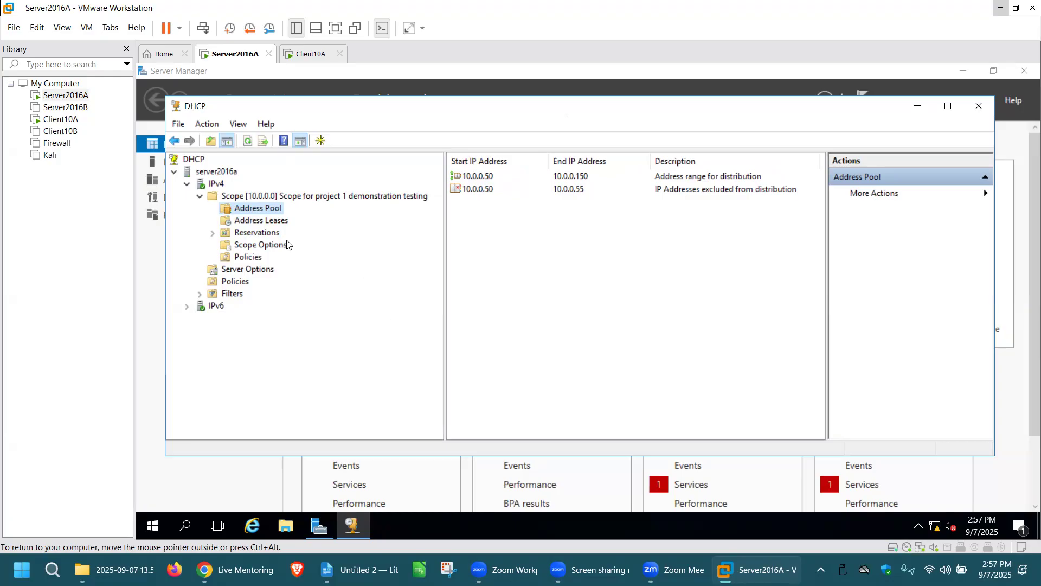
left_click(269, 235)
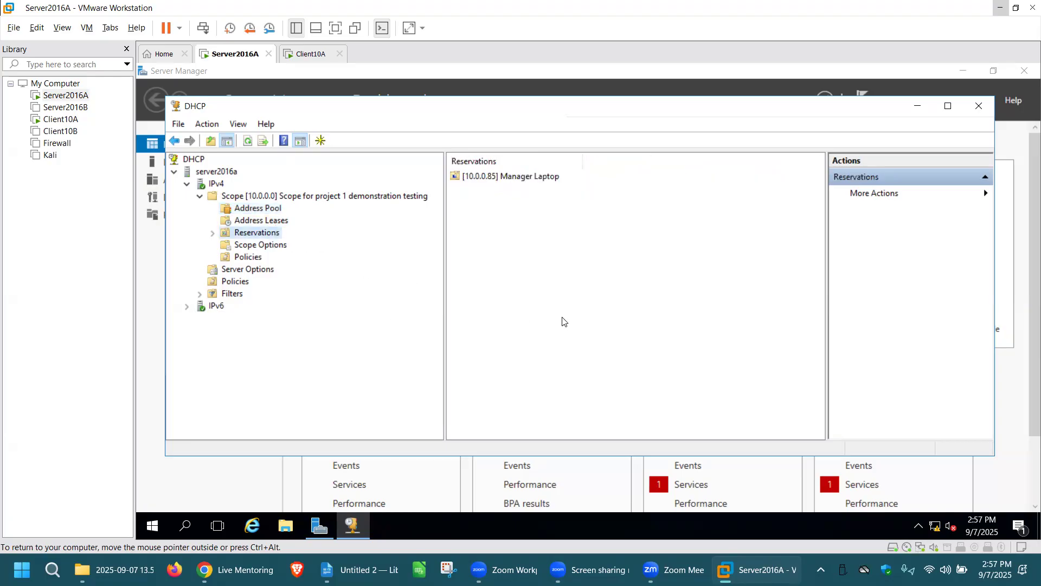